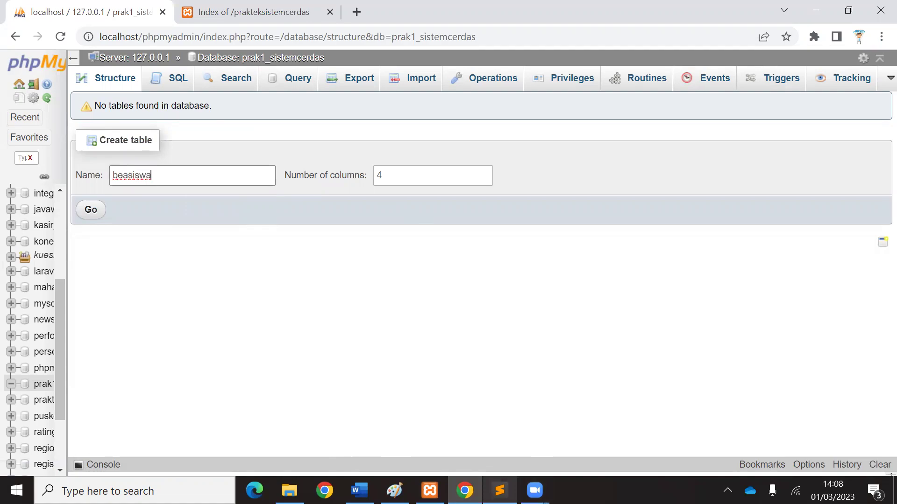
key(alt+Tab)
Switch back to the phpMyAdmin window showing the beasiswa create-table form.
mouse_move(499, 490)
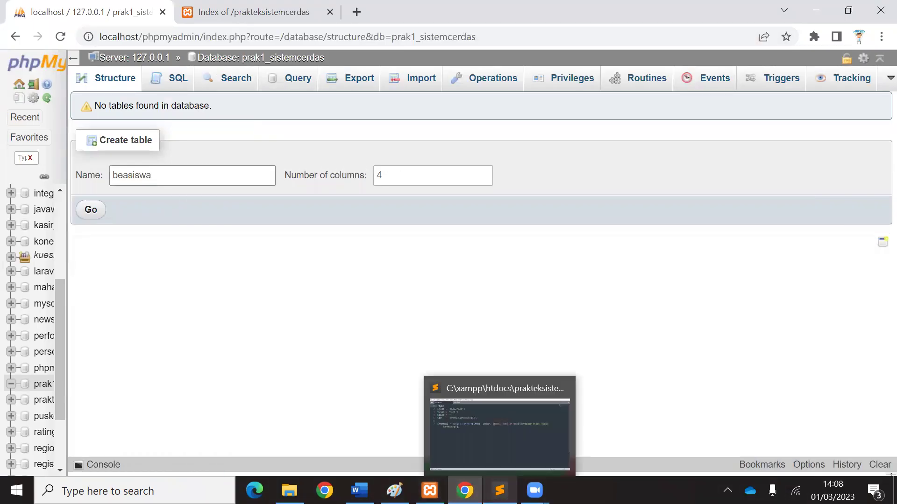
click(359, 490)
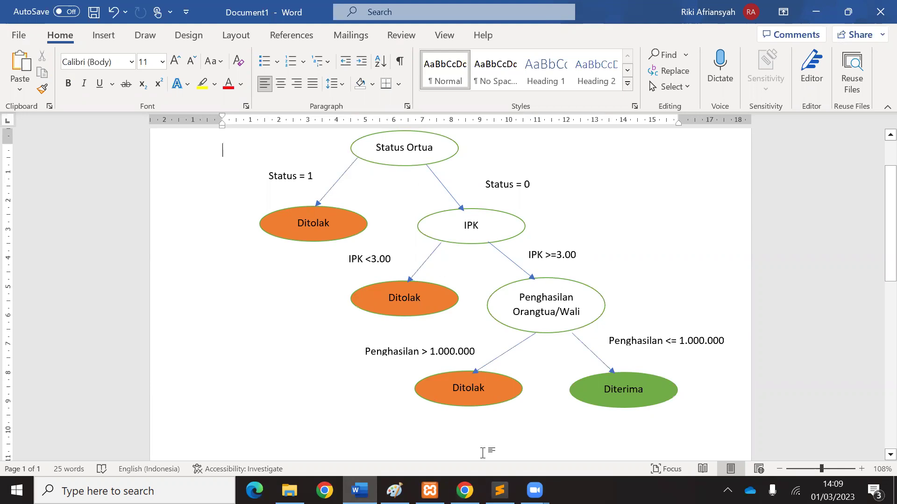
click(465, 490)
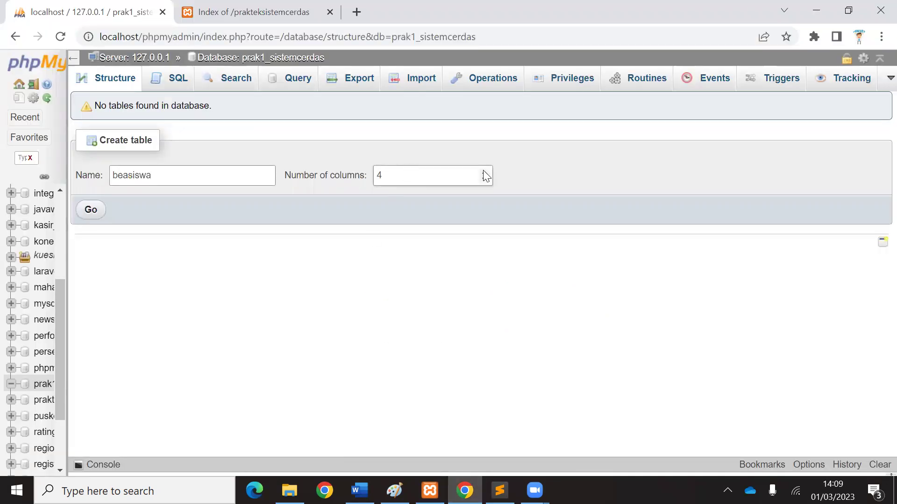
Raise the form to five columns and define id as INT(100) primary key with auto-increment.
click(486, 173)
click(85, 209)
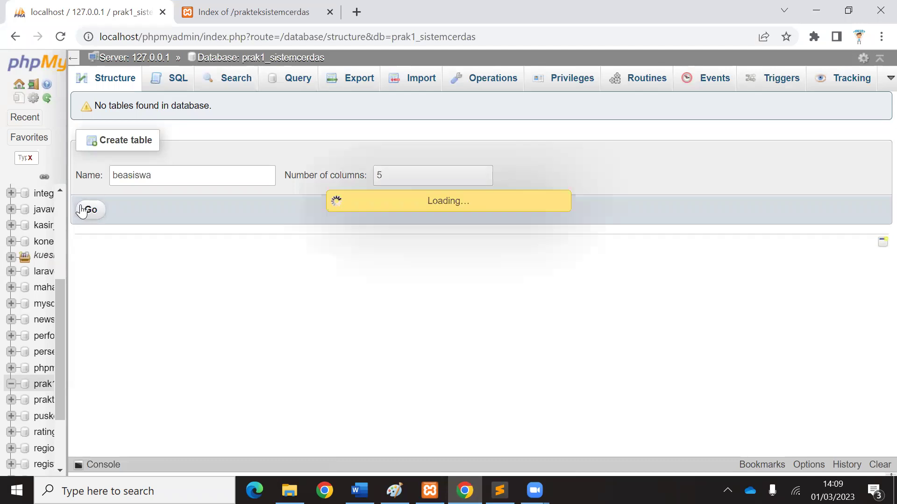
click(145, 176)
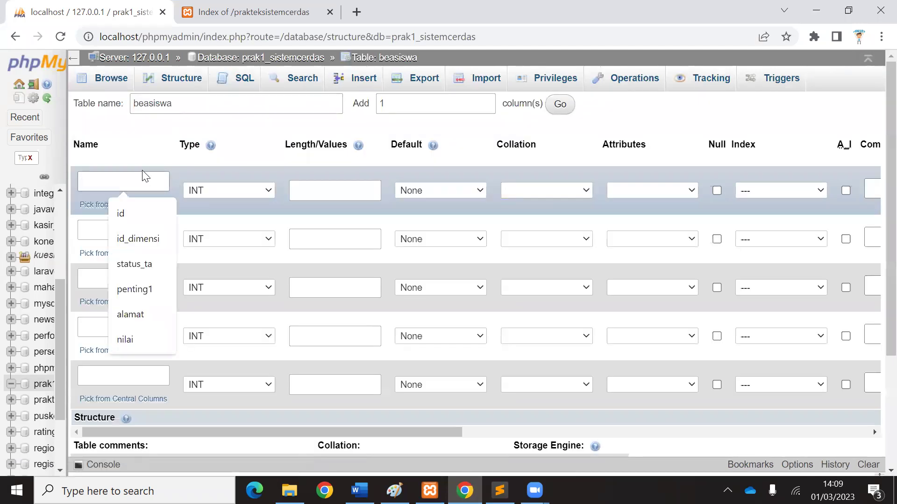
text(id)
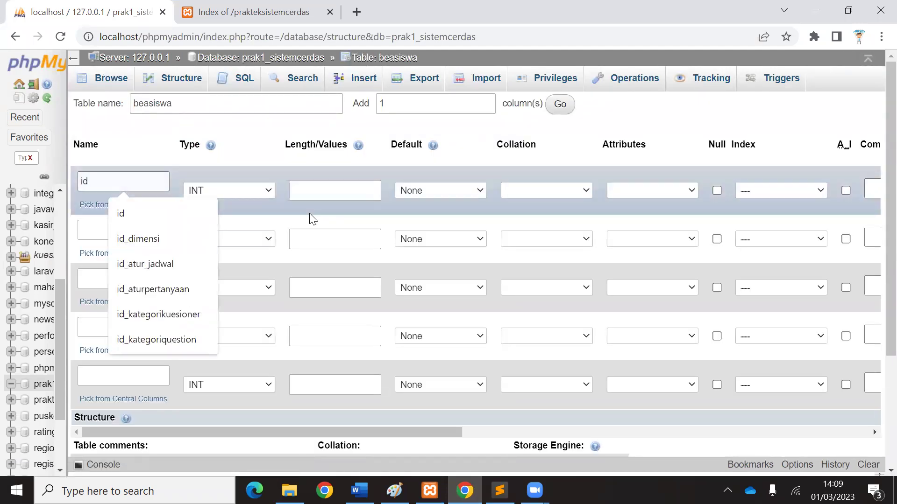
click(312, 189)
text(100)
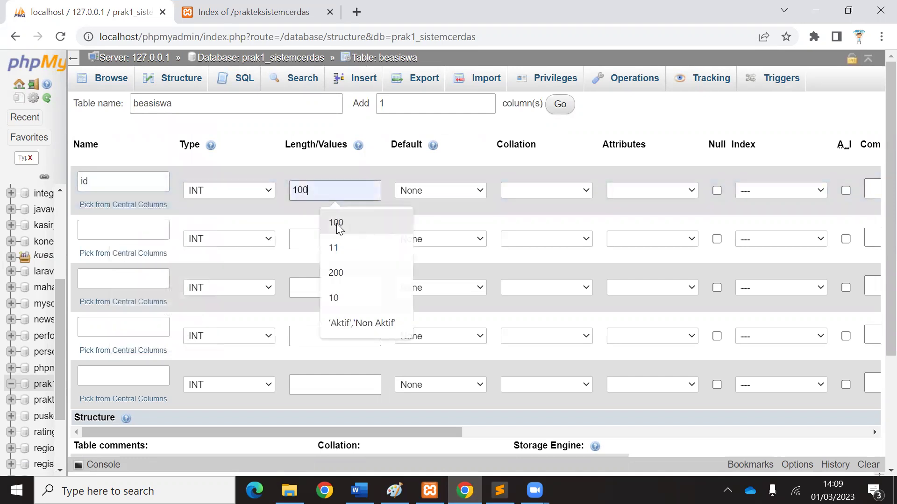
click(336, 222)
click(784, 191)
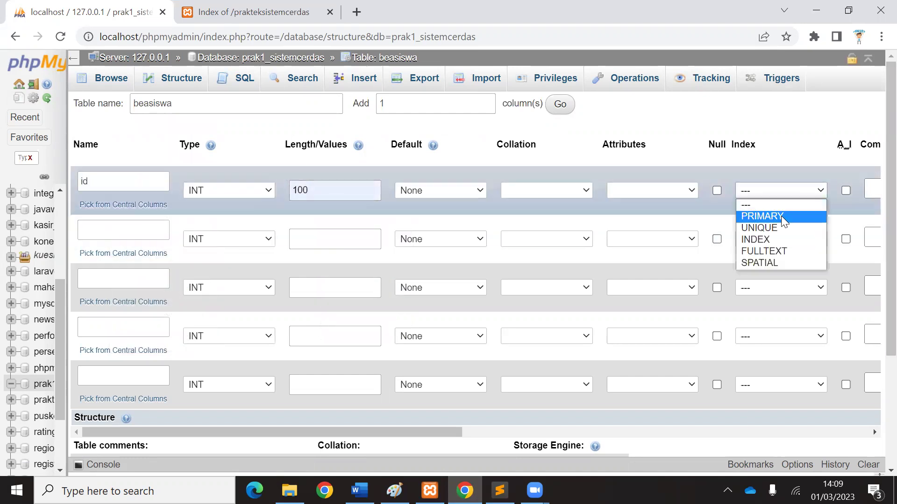
click(781, 216)
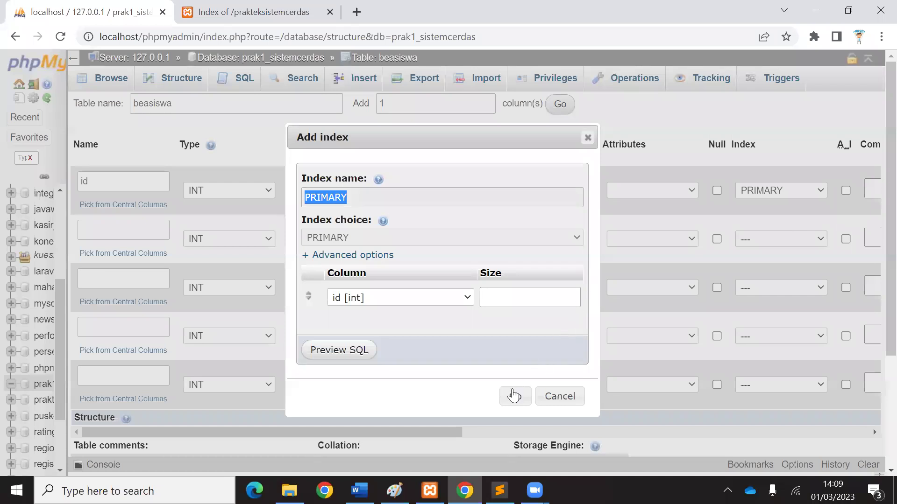
click(513, 396)
click(846, 190)
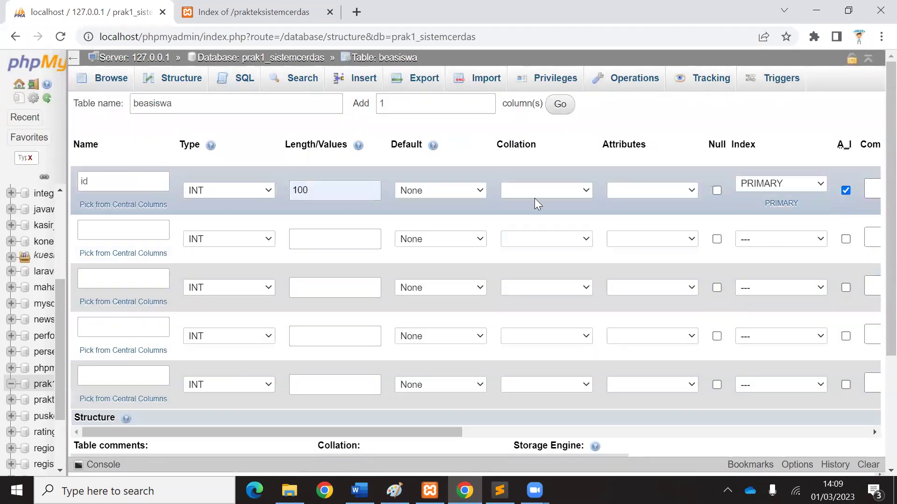
Define nama_mahasiswa as VARCHAR(100) and name the third column status_ortu.
click(105, 229)
text(nama_mahasiswa)
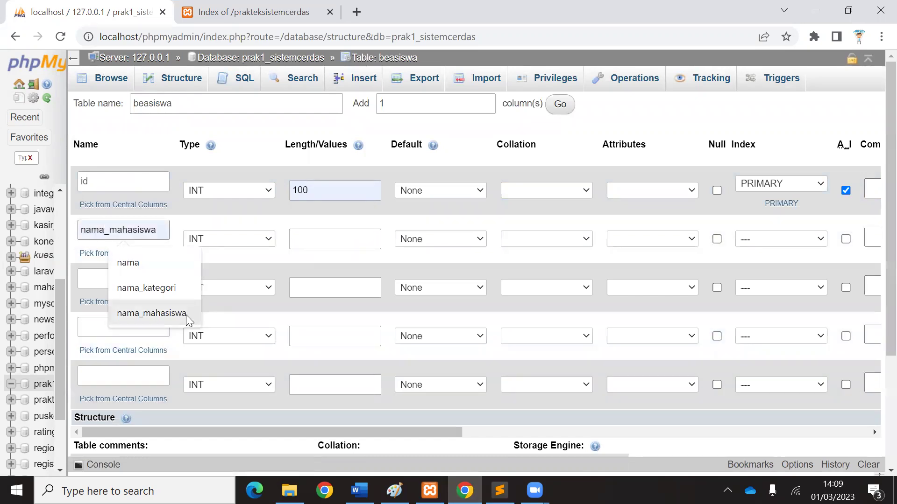
click(186, 315)
click(266, 239)
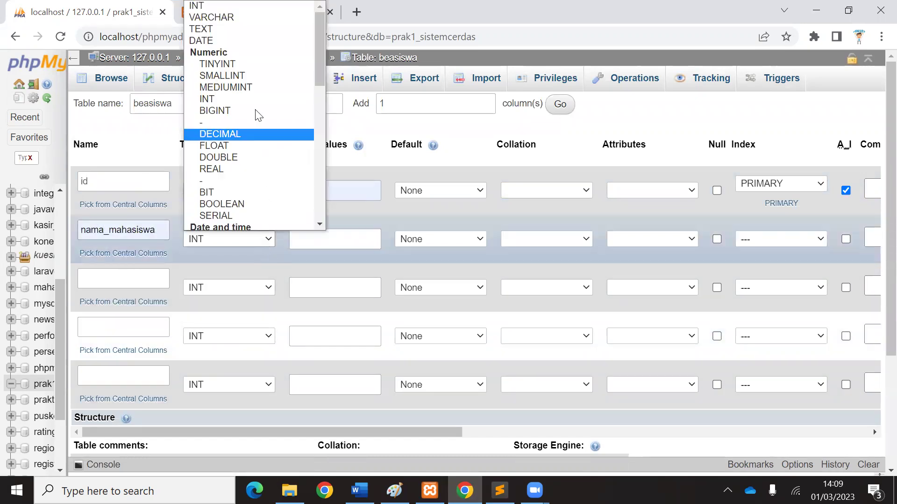
click(290, 106)
click(330, 233)
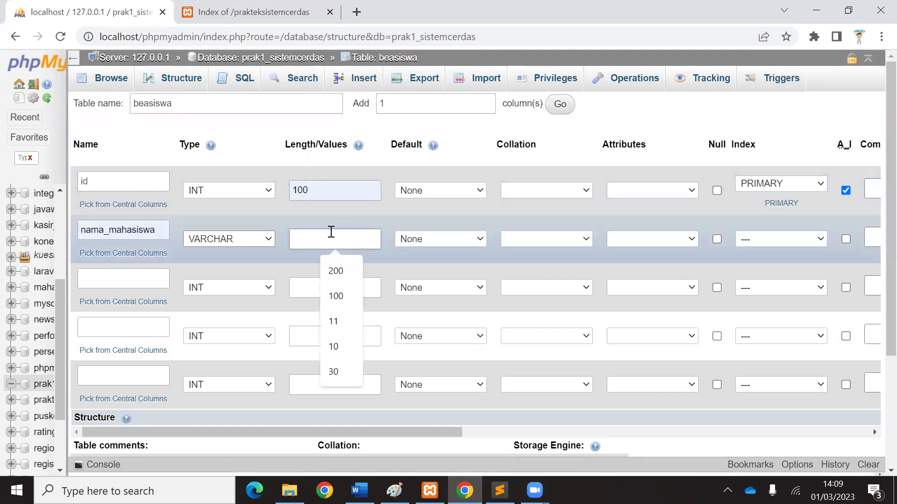
click(352, 295)
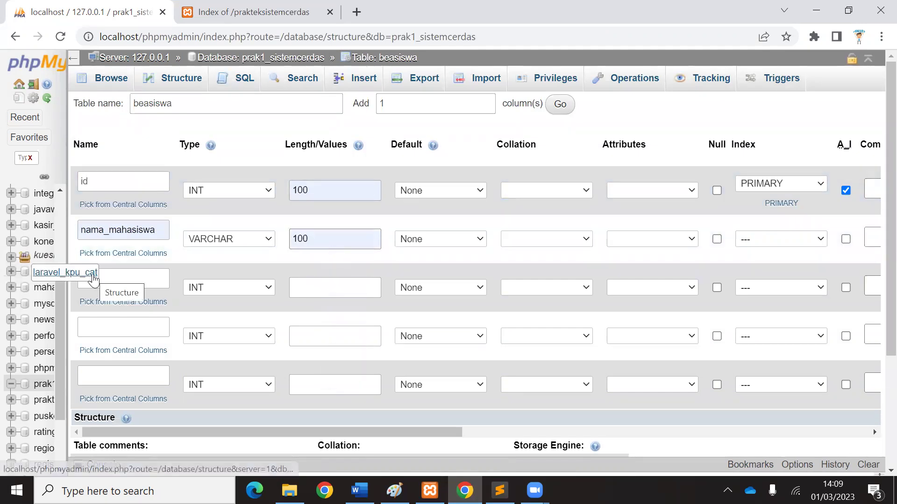
click(123, 272)
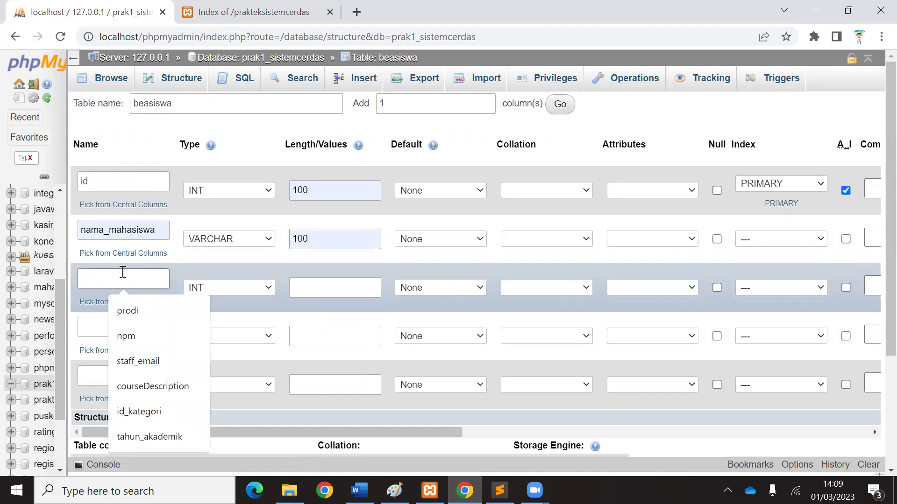
text(status_ortu)
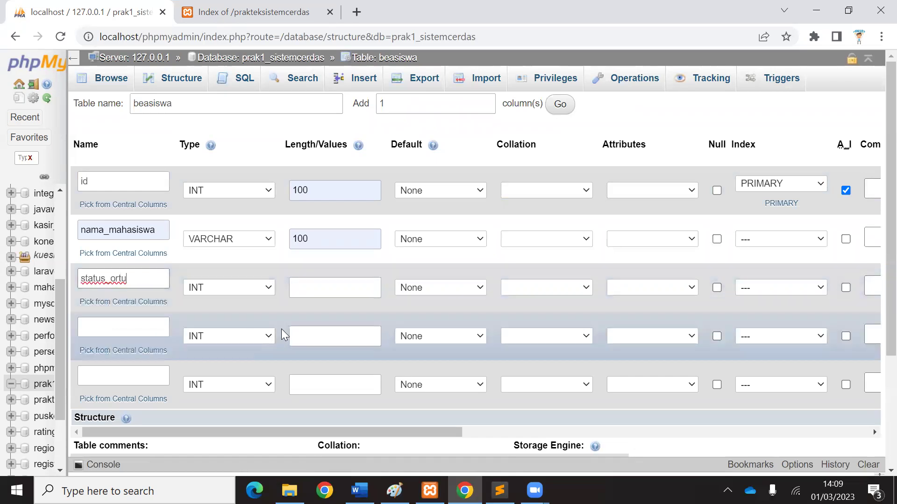
Make status_ortu an ENUM column with values '1','0'.
click(244, 284)
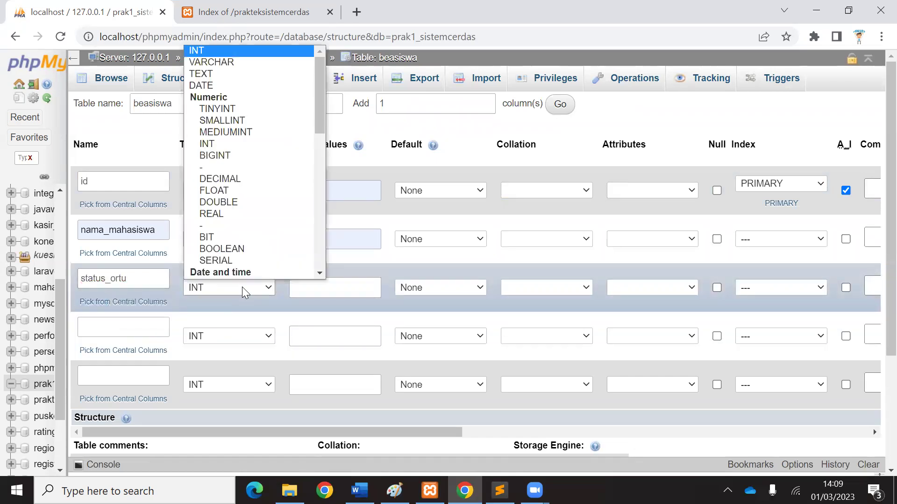
scroll(236, 252, down, 5)
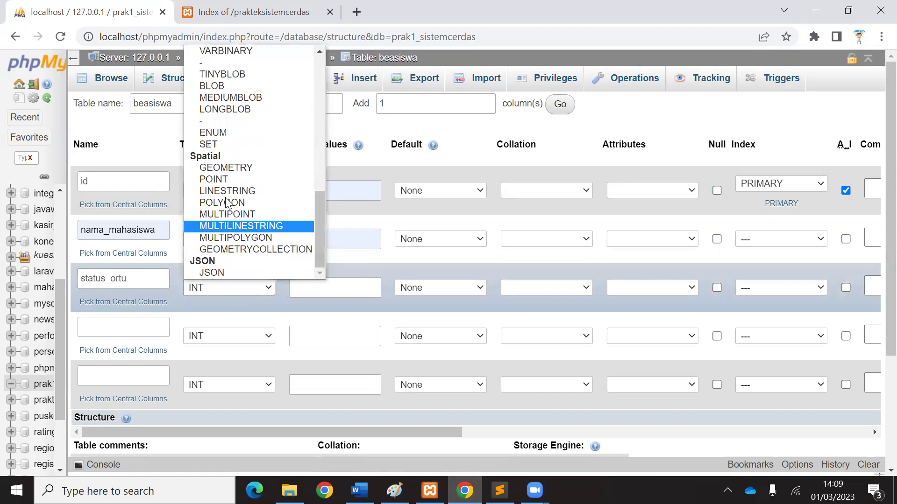
click(229, 132)
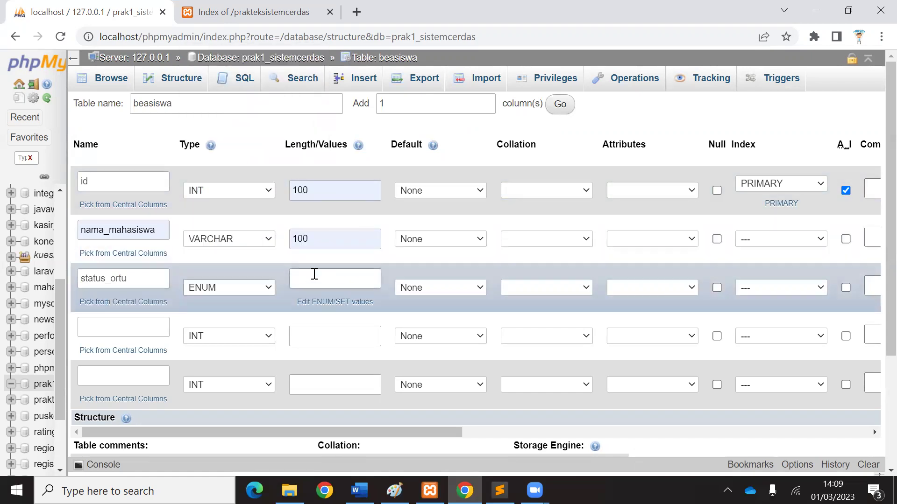
click(315, 274)
text(')
text(1','0')
click(126, 283)
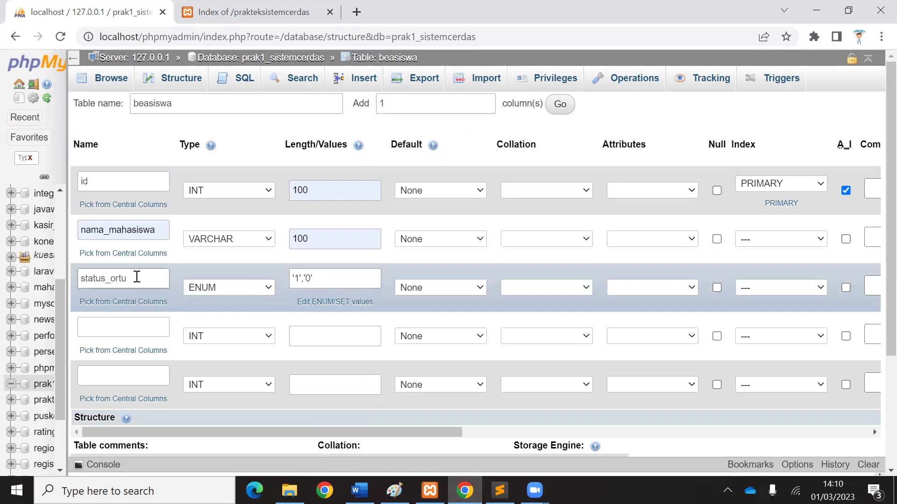
Add the fourth column ipk with type DOUBLE.
click(107, 323)
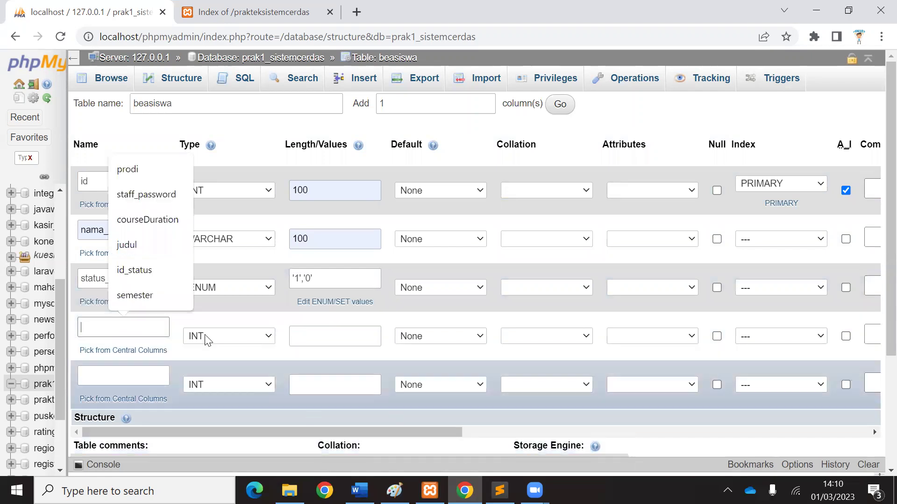
text(i)
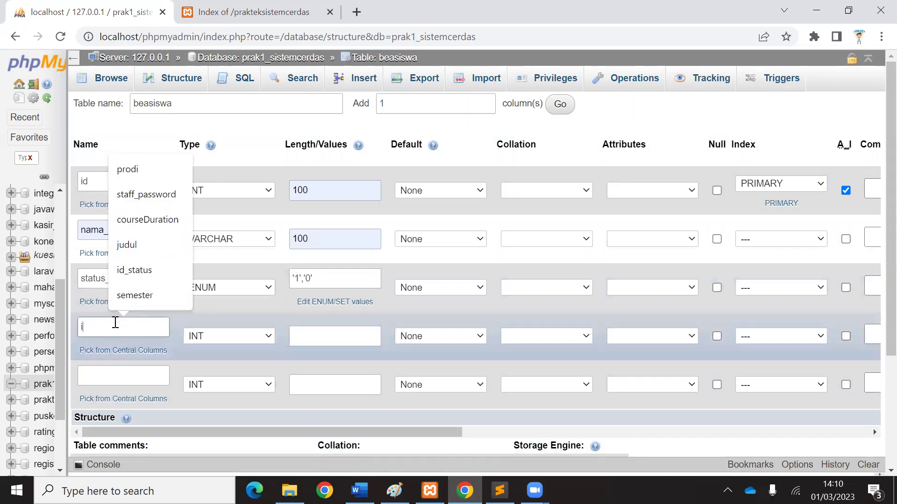
text(pk)
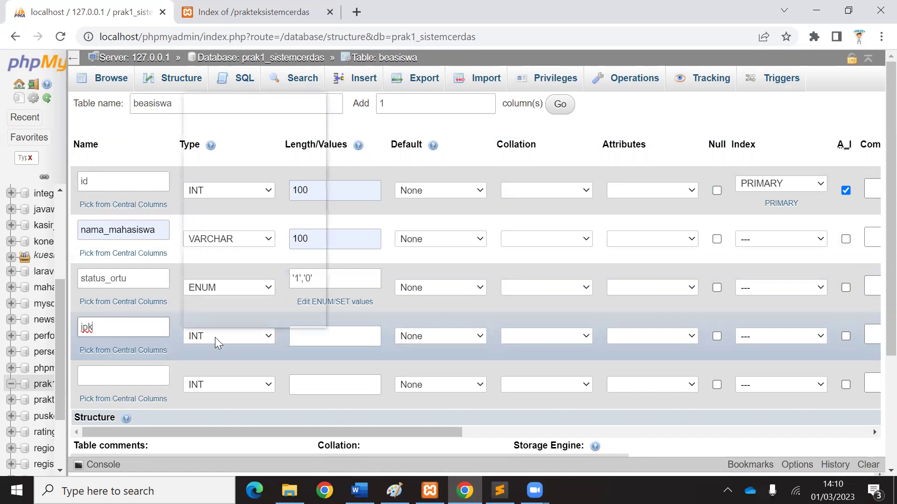
click(215, 337)
scroll(212, 120, down, 8)
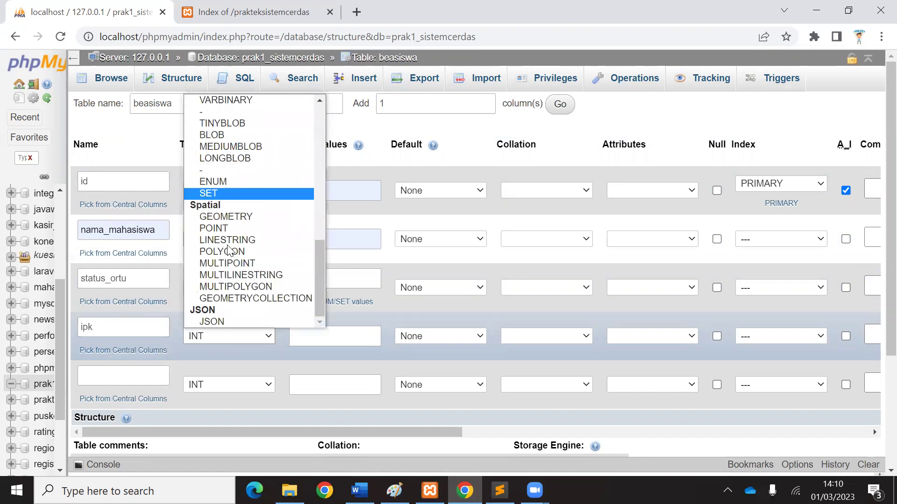
scroll(231, 187, up, 8)
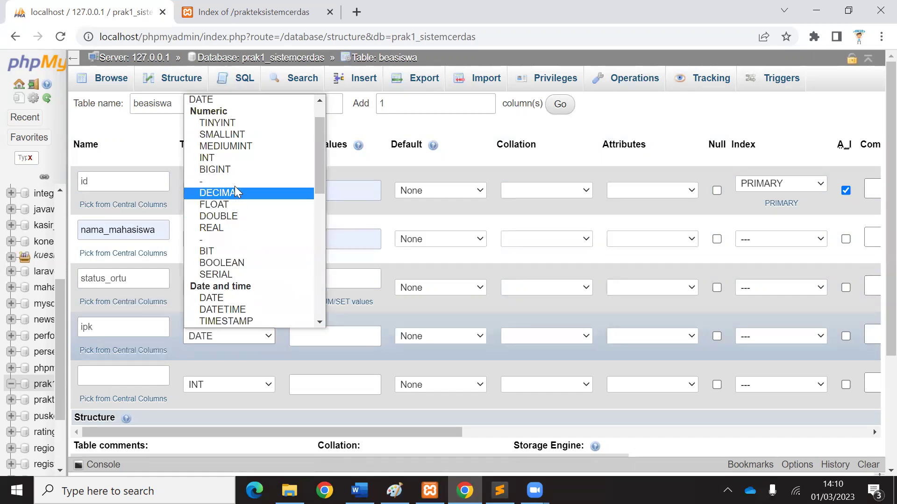
click(226, 216)
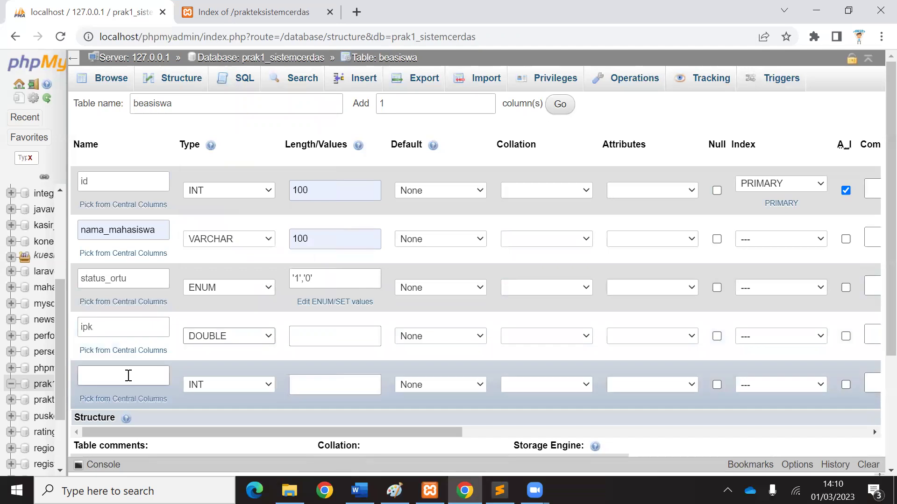
Add penghasilan_ortuwali as INT(100) and save the beasiswa table.
click(126, 376)
text(pr)
key(BackSpace)
text(enghasilan)
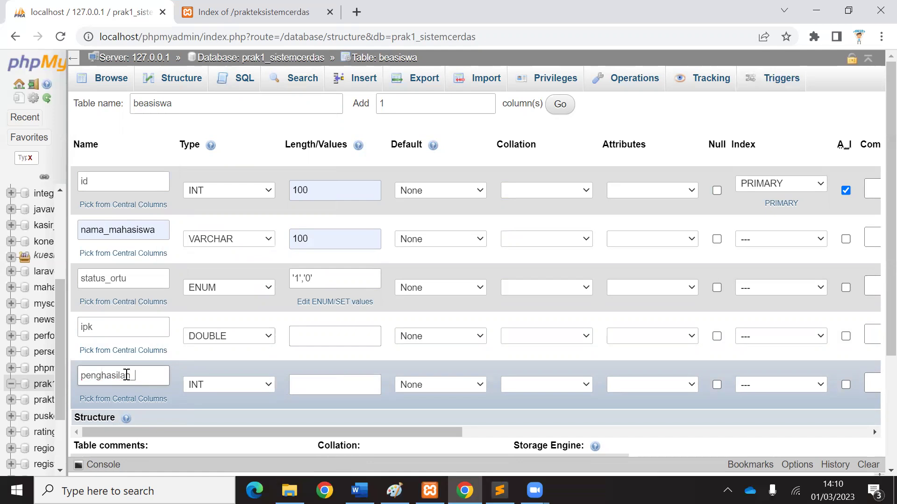
text(ortuwali)
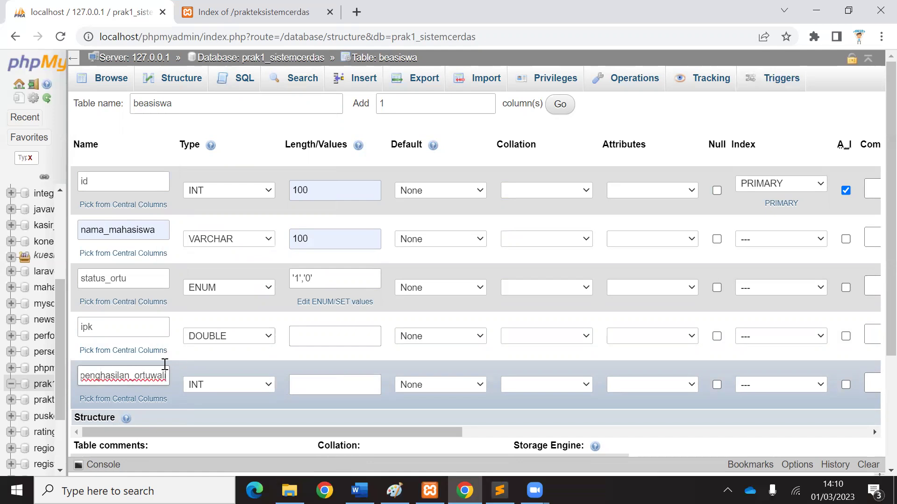
click(212, 385)
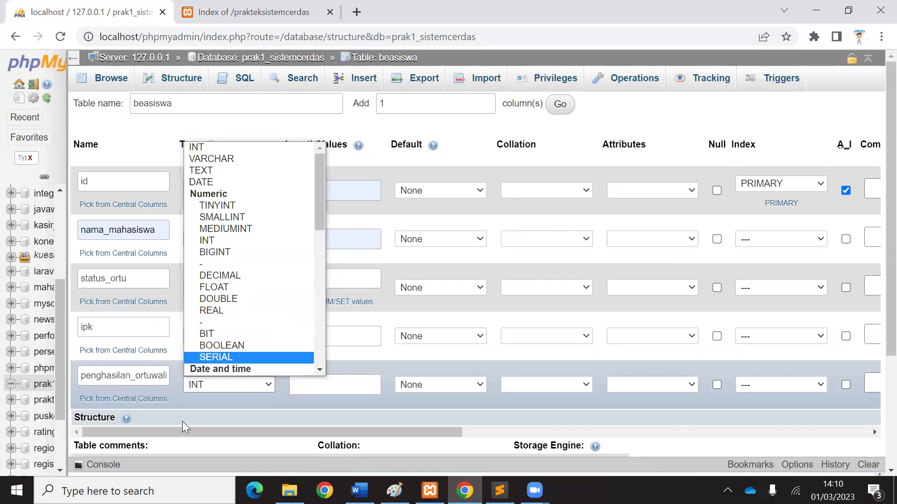
scroll(252, 371, down, 1)
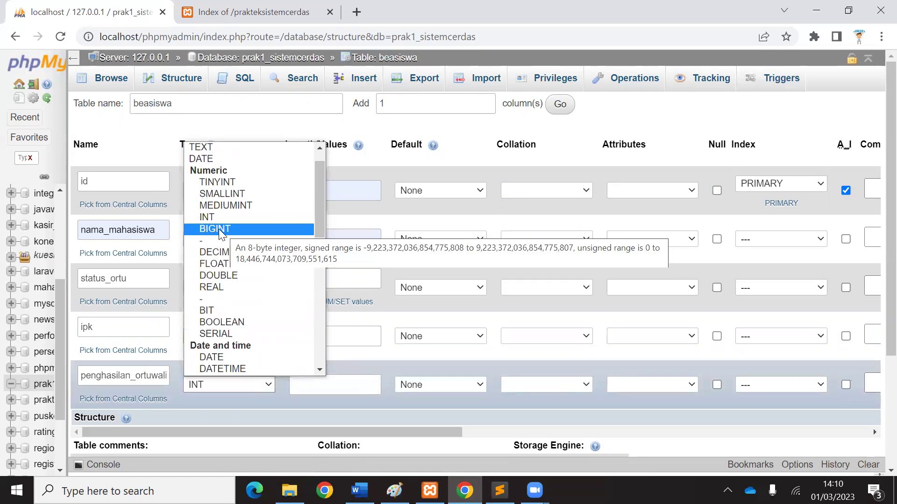
click(208, 218)
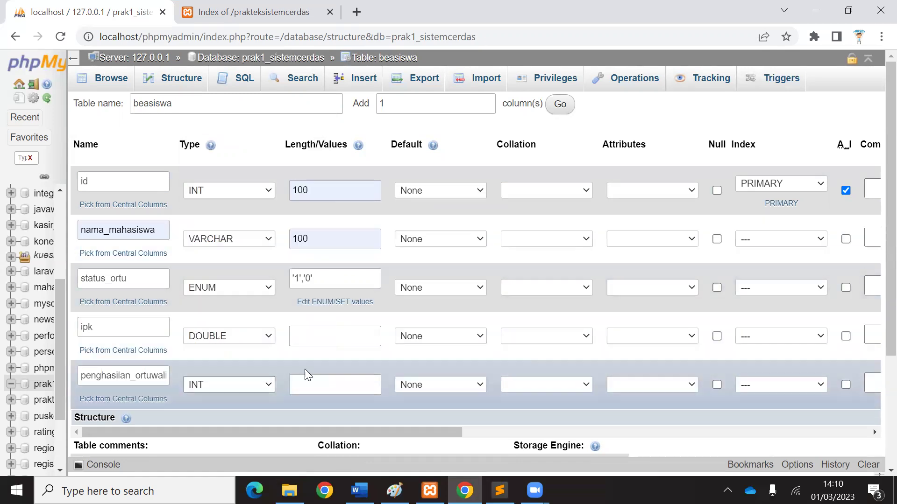
click(313, 384)
text(100)
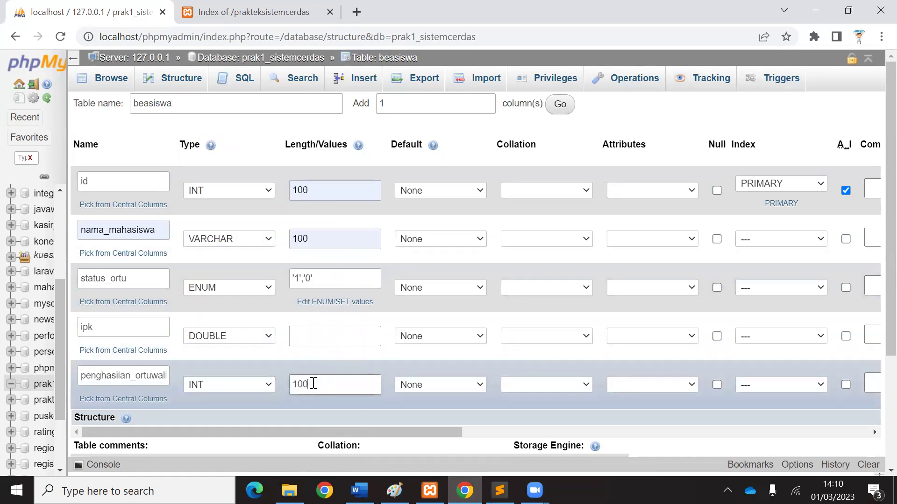
scroll(877, 330, down, 4)
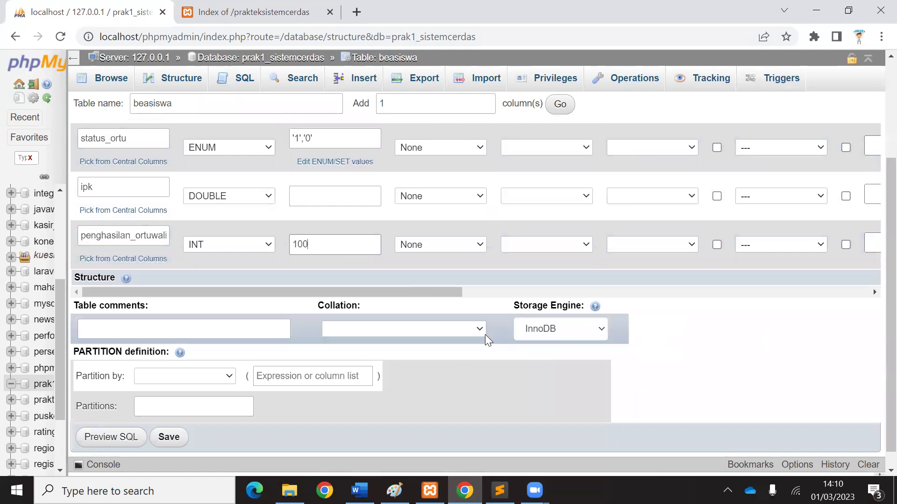
click(169, 419)
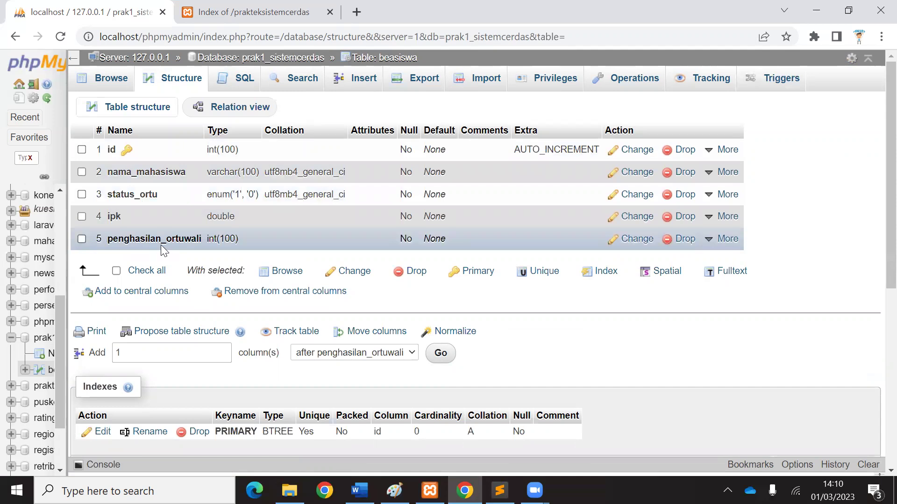
Insert a student row with status_ortu 1, ipk 3.01 and penghasilan_ortuwali 200.
click(362, 86)
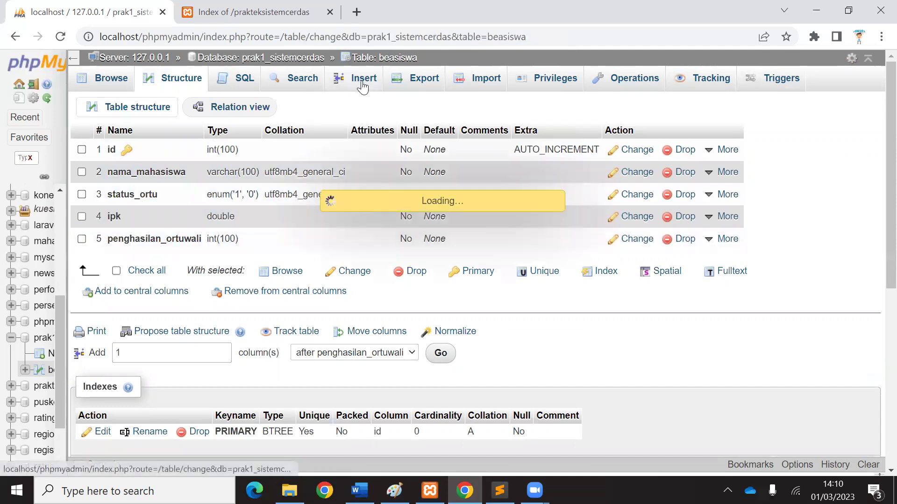
click(498, 191)
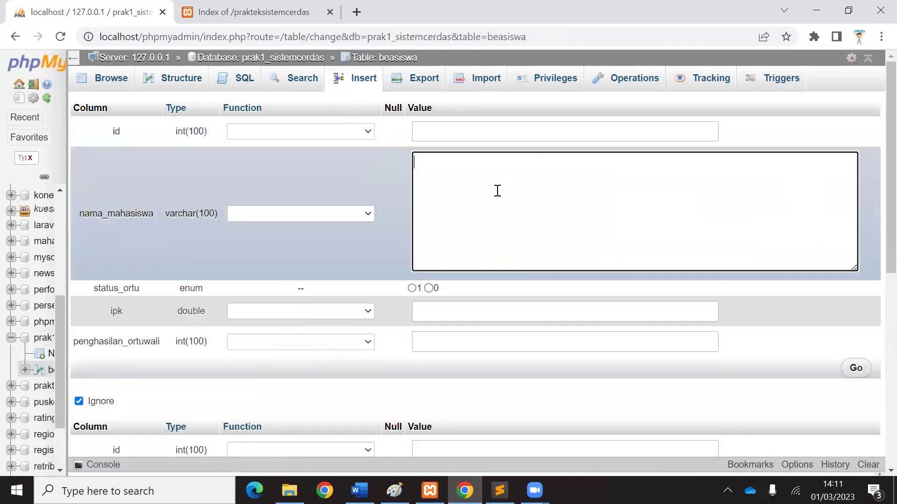
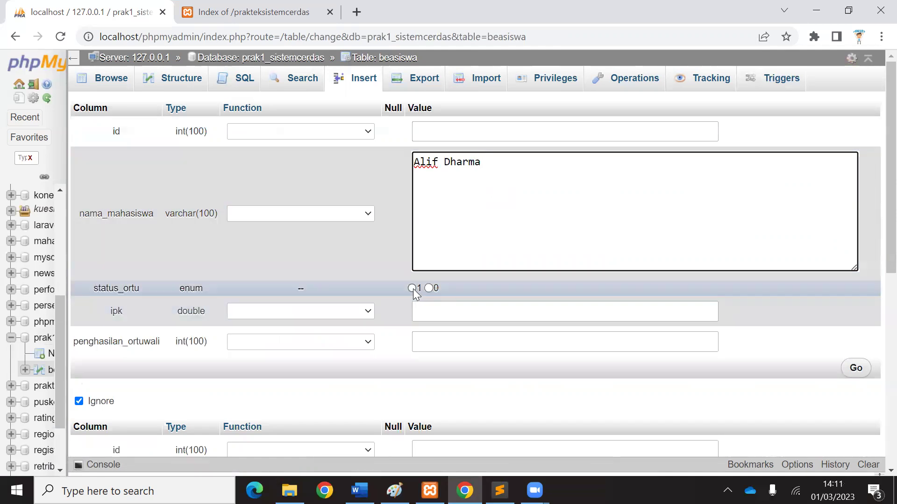
click(412, 288)
click(439, 312)
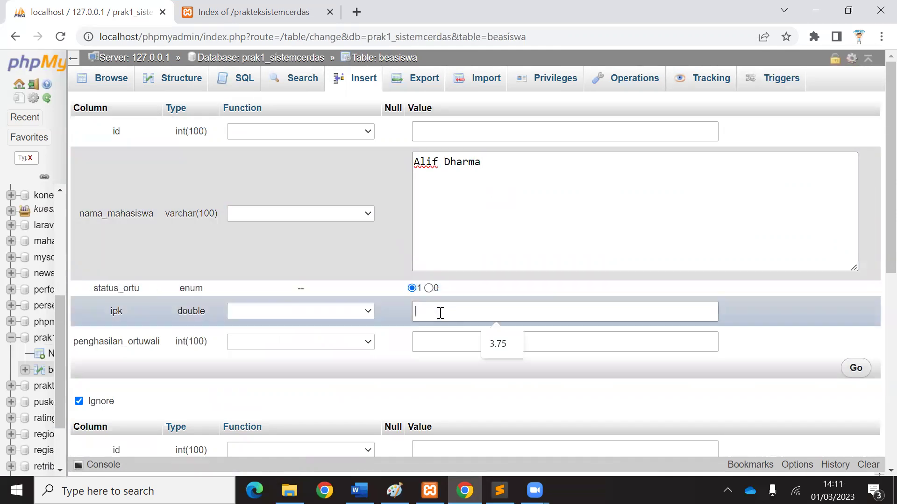
text(3.01)
click(433, 337)
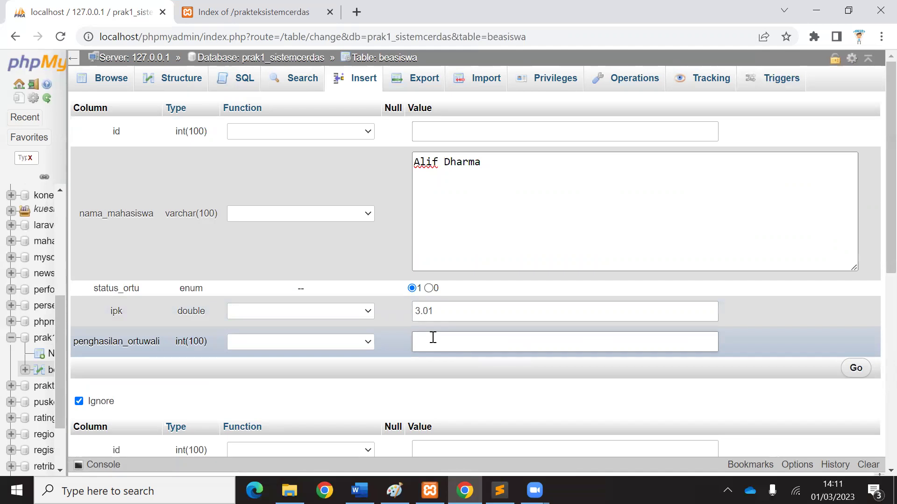
text(2000000)
click(857, 368)
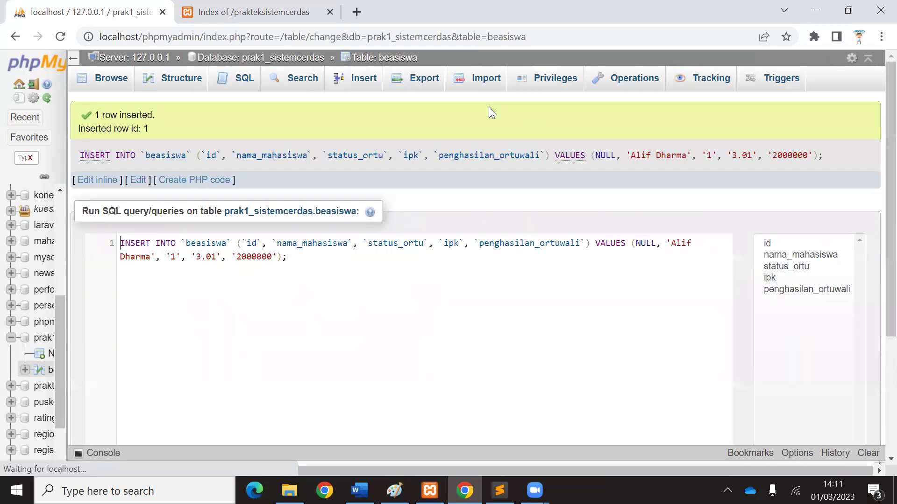
Insert a second student with status_ortu 0, ipk 2.60 and penghasilan_ortuwali 500000.
click(367, 79)
click(479, 202)
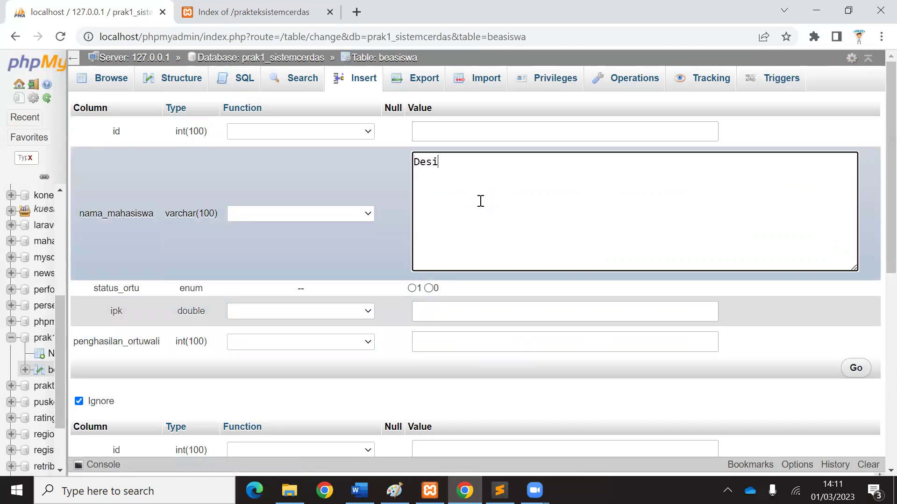
click(428, 289)
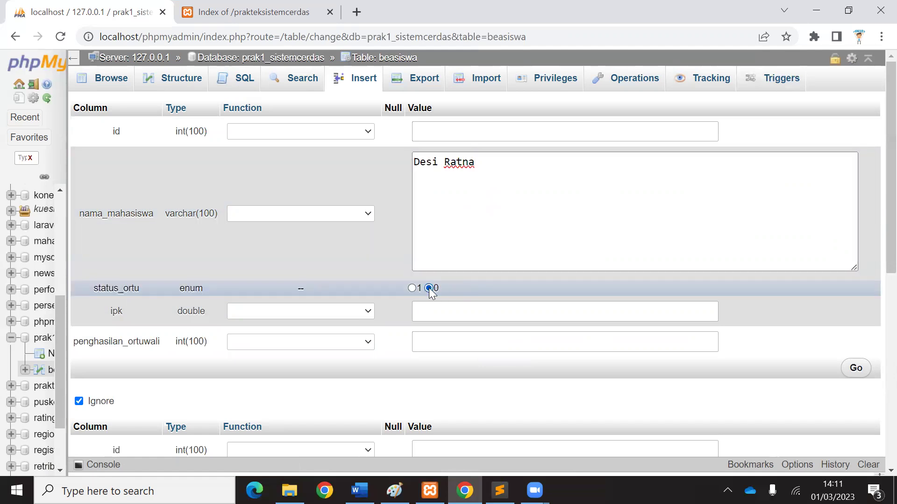
click(427, 310)
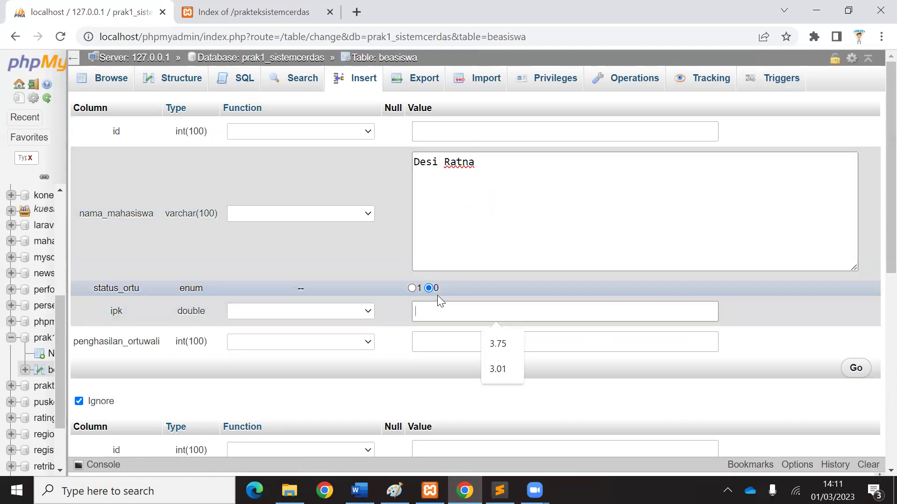
text(2)
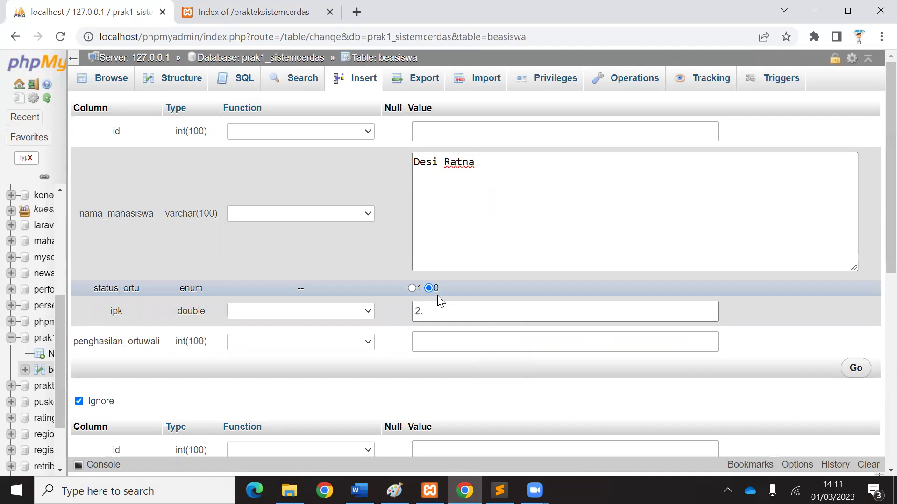
text(.60)
click(452, 348)
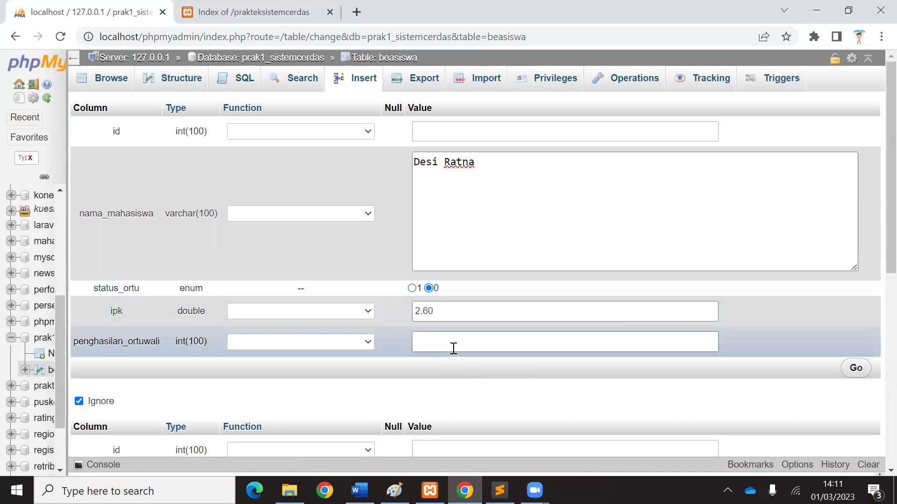
text(500)
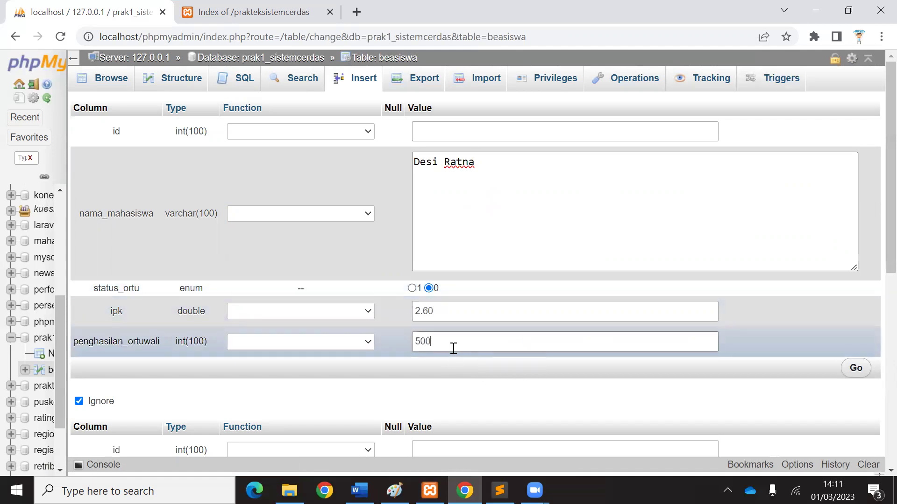
text(000)
click(856, 368)
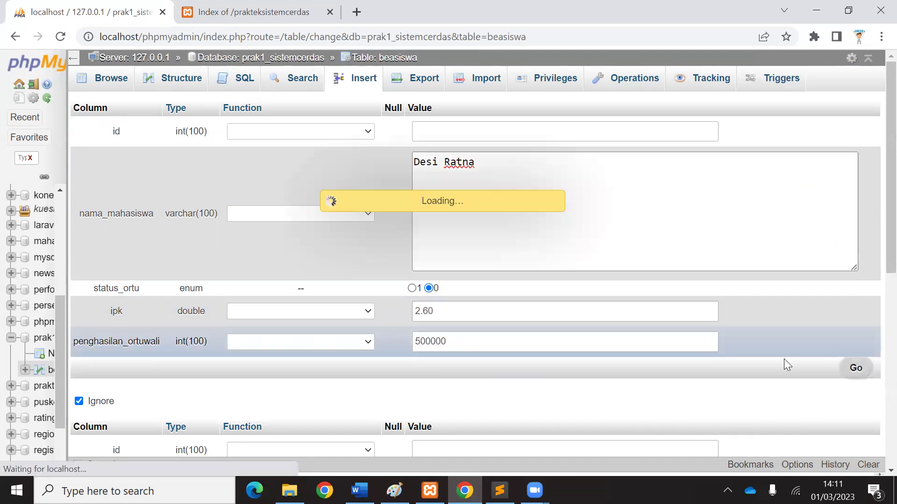
Insert a third student with status_ortu 0, ipk 3.25 and penghasilan_ortuwali 600000.
click(365, 80)
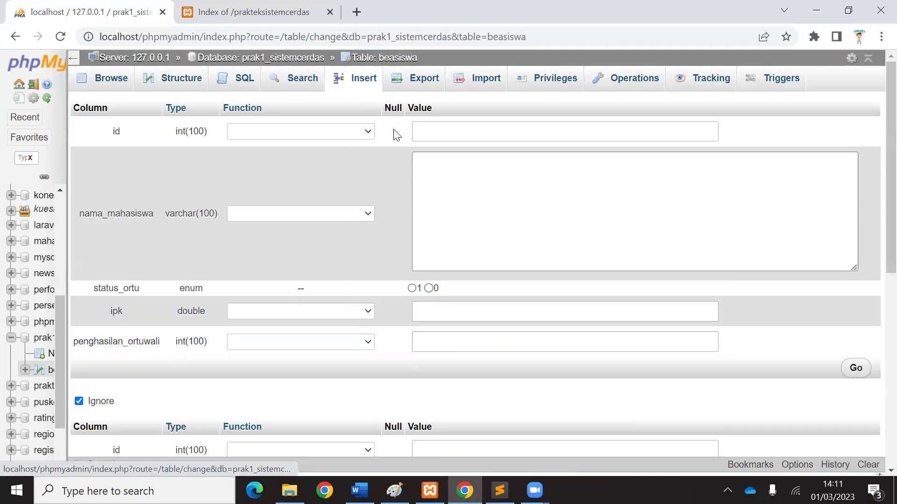
click(462, 204)
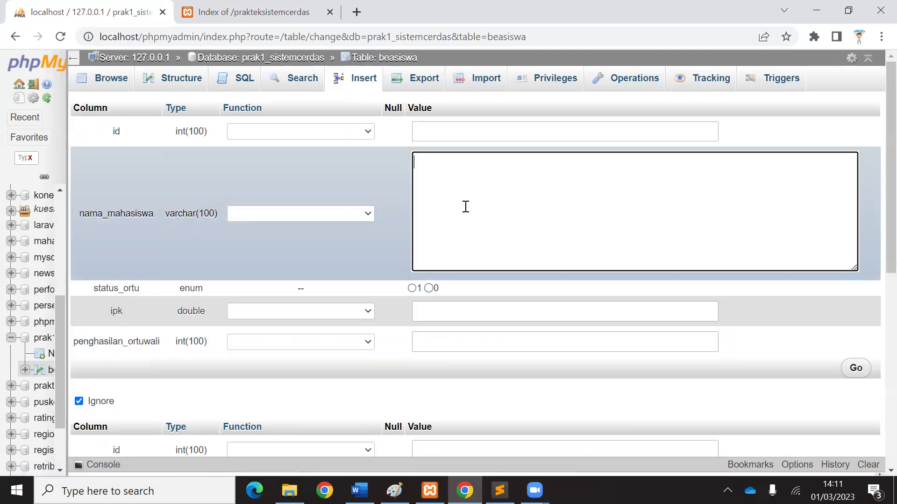
click(431, 287)
click(434, 303)
text(3.25)
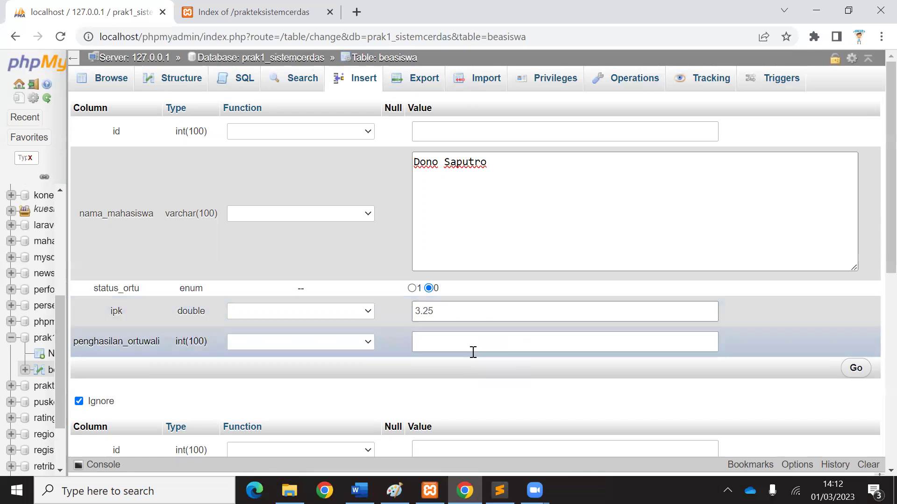
click(475, 350)
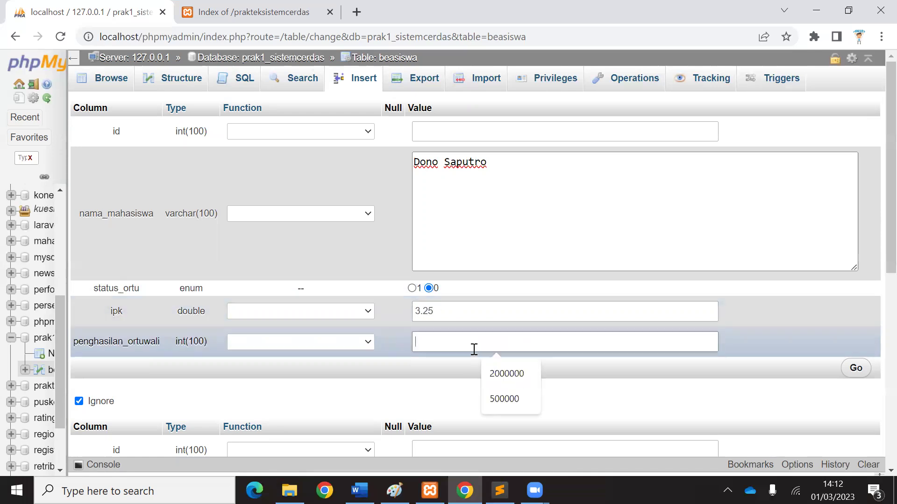
text(60000)
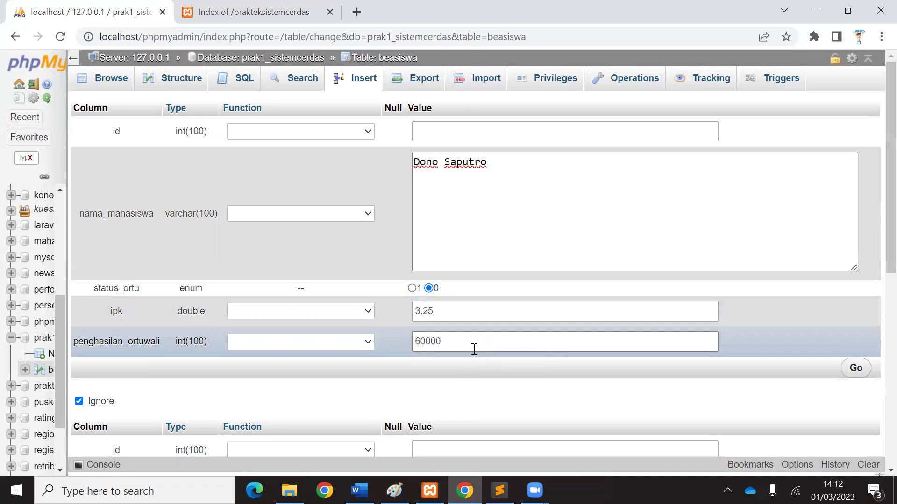
text(0)
click(856, 368)
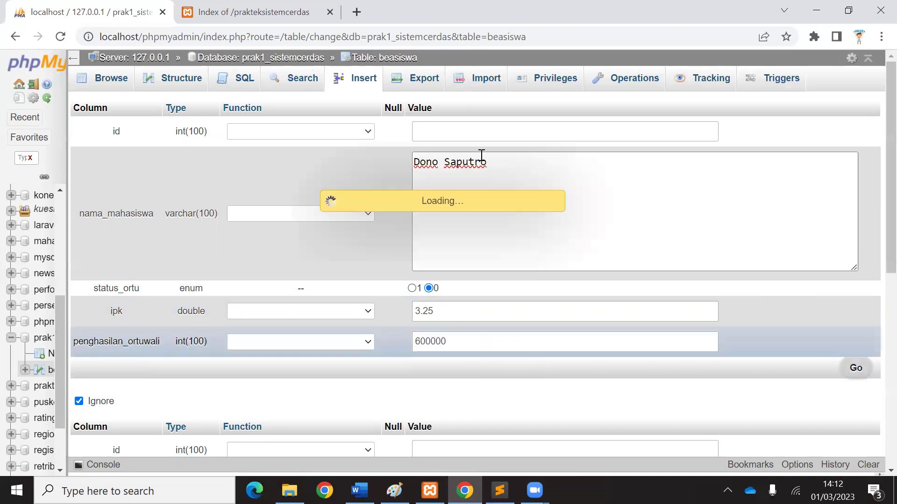
Check the table rows, then insert a student with status_ortu 0, ipk 3.01, income 400000.
click(386, 58)
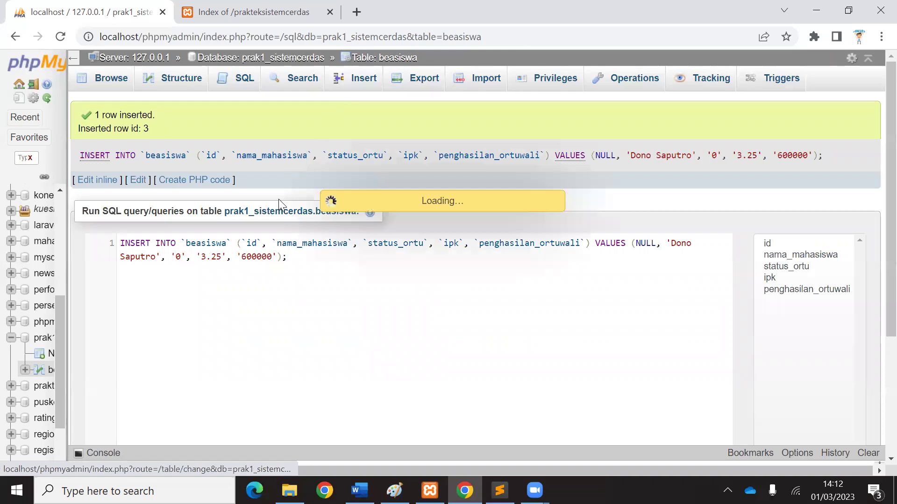
click(355, 80)
click(473, 221)
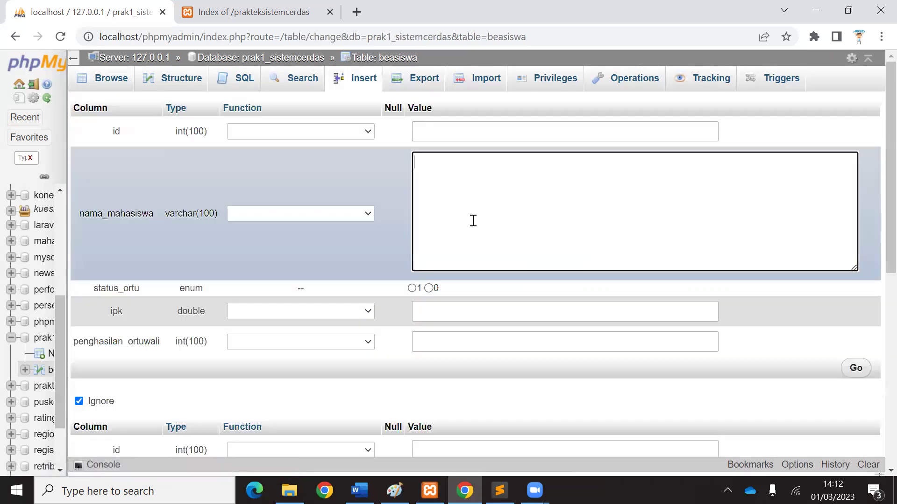
scroll(431, 252, down, 1)
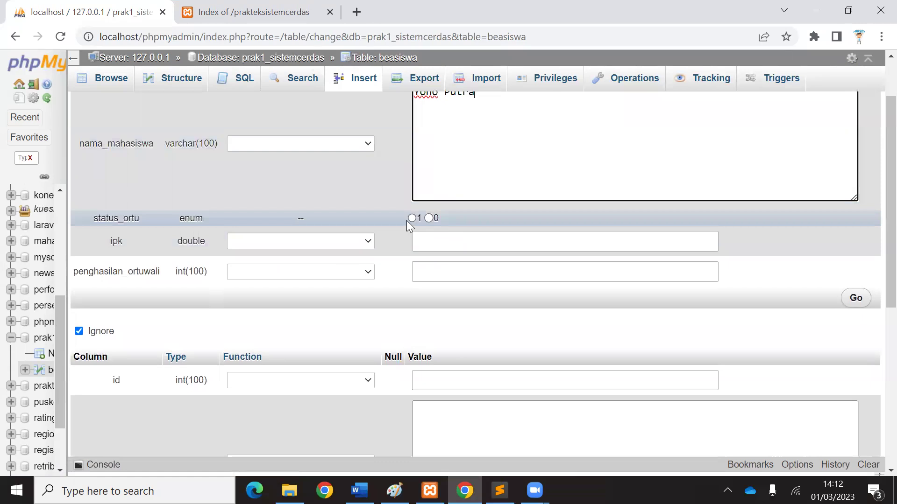
click(428, 218)
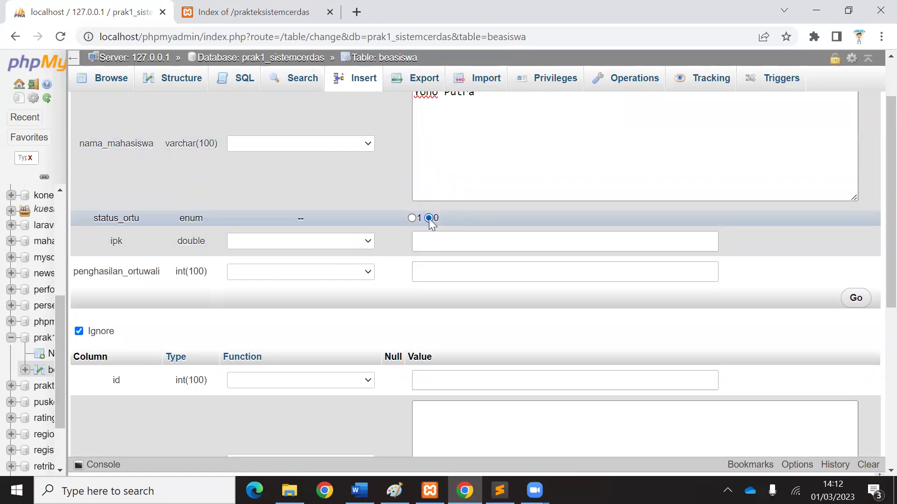
click(432, 241)
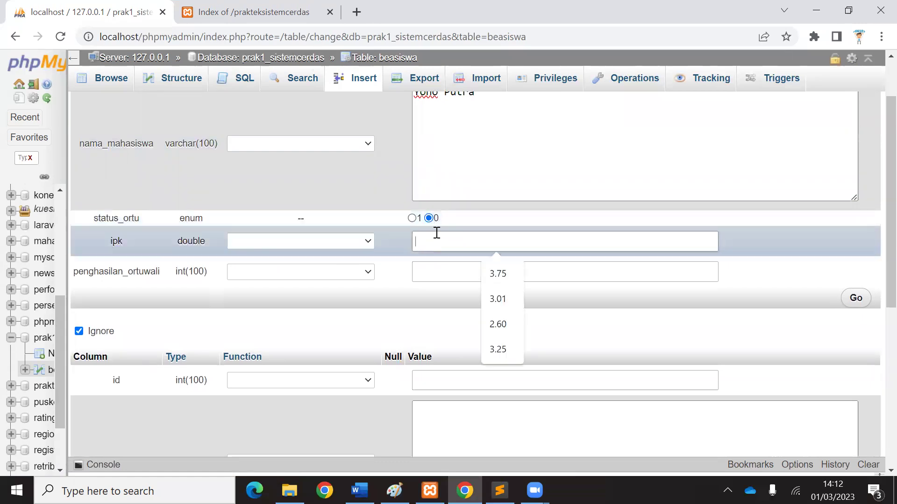
text(3.01)
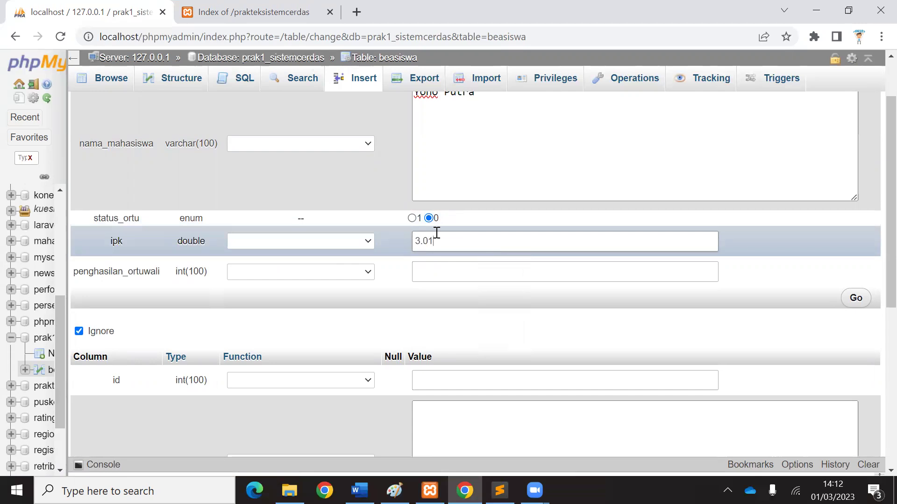
click(438, 271)
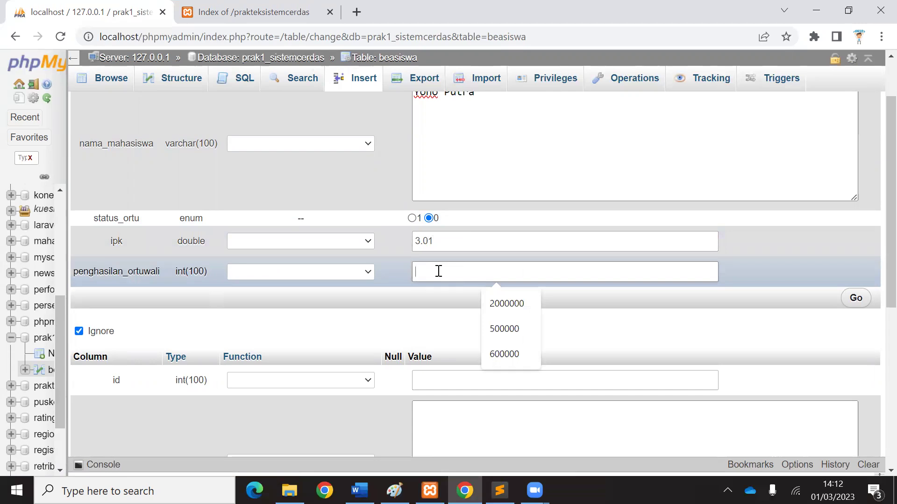
text(400)
key(BackSpace)
key(BackSpace)
key(BackSpace)
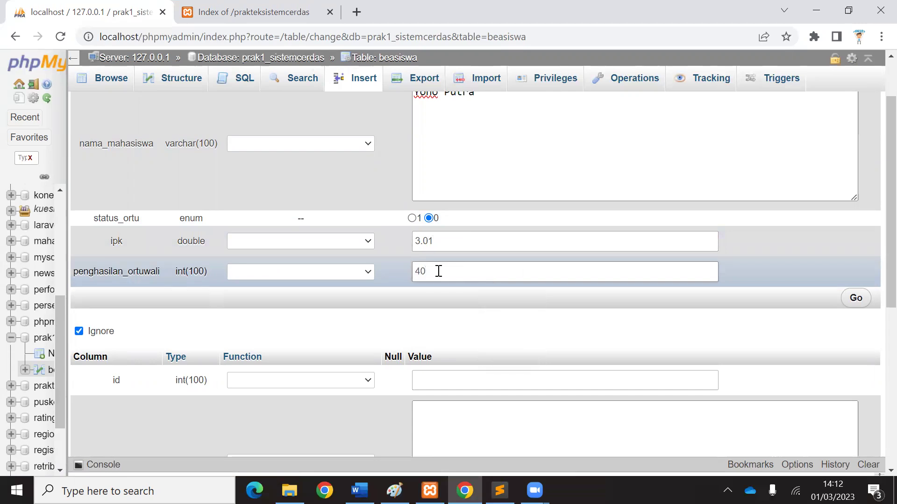
text(400000)
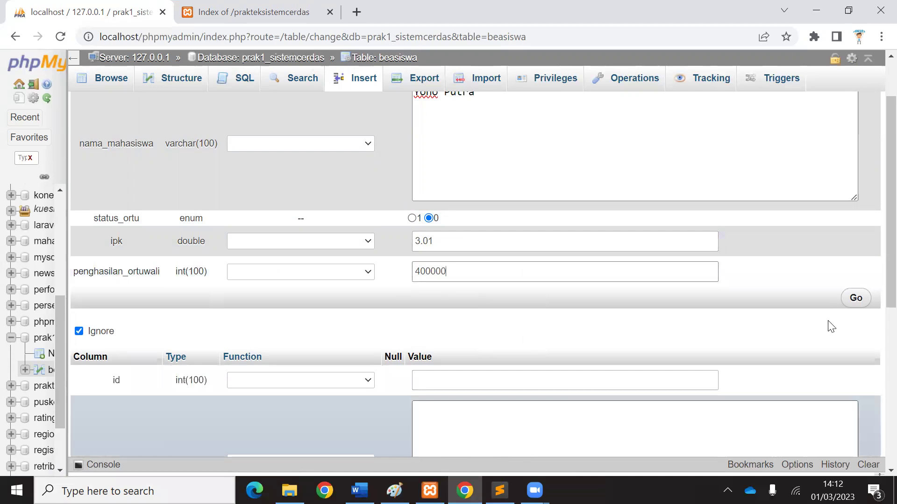
click(855, 299)
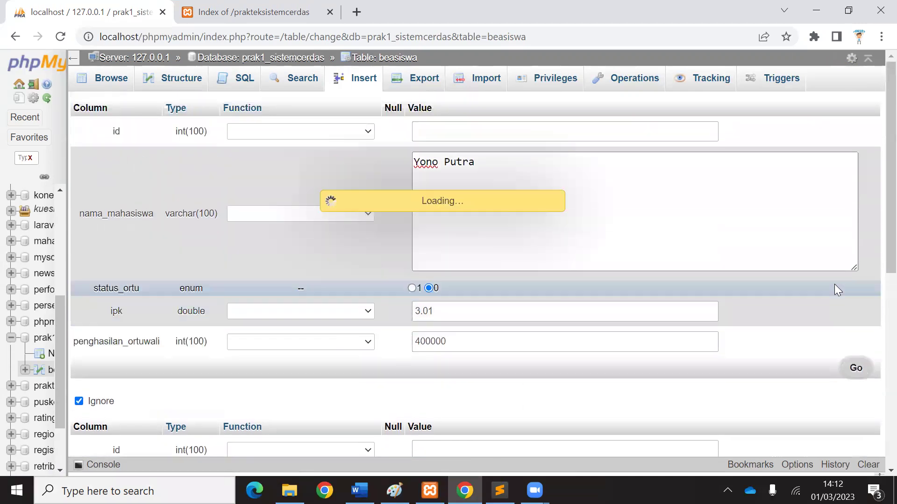
Insert another student with status_ortu 1, ipk 3.80 and penghasilan_ortuwali 500000.
click(357, 80)
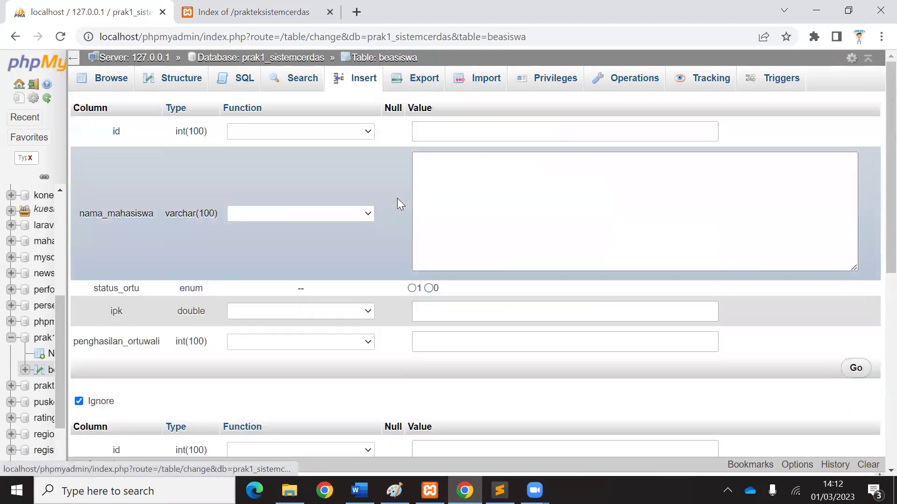
click(473, 191)
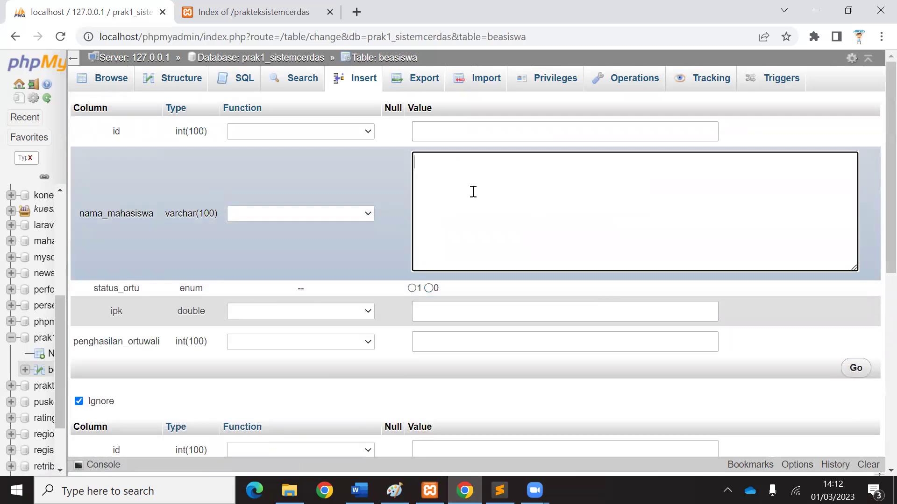
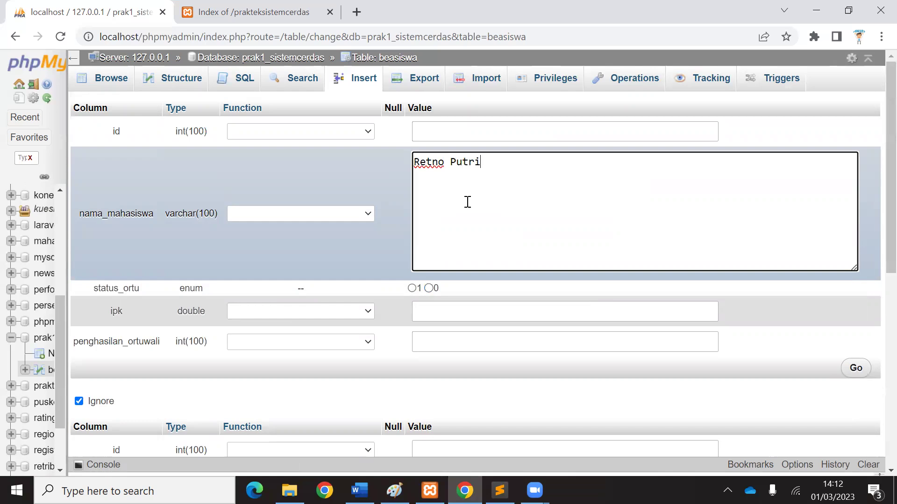
click(412, 289)
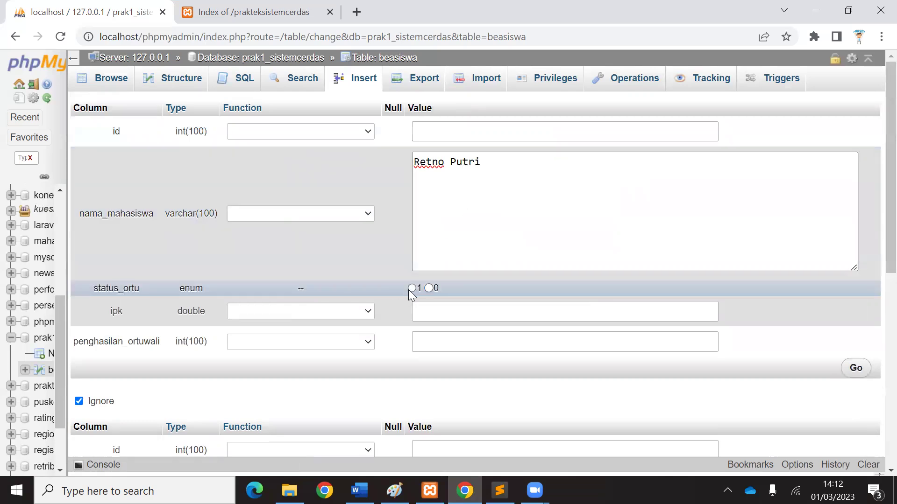
click(438, 309)
text(3.)
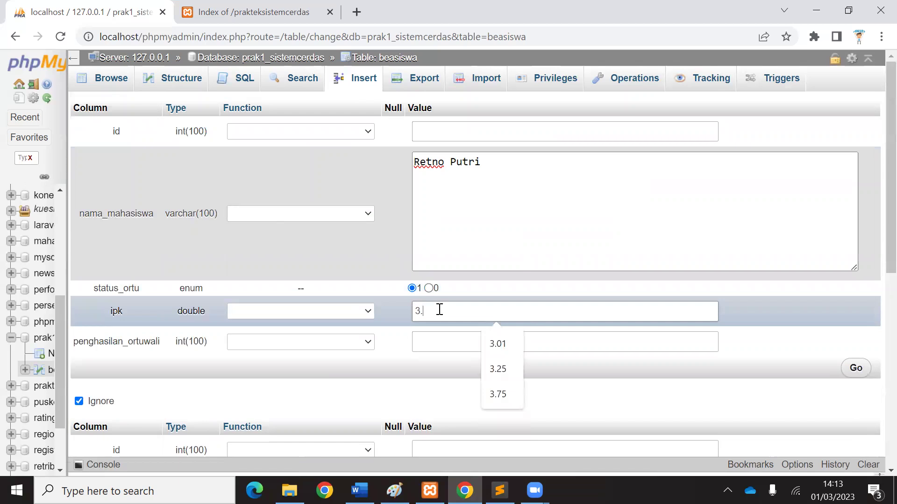
text(80)
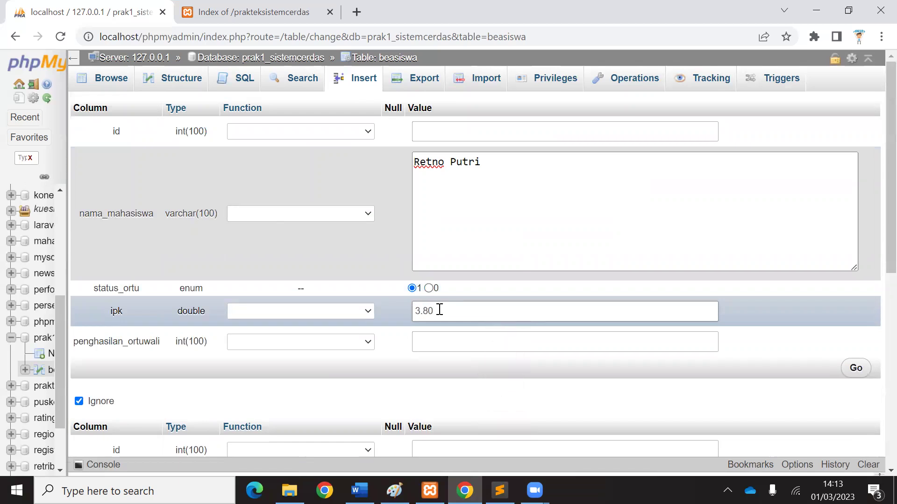
click(483, 342)
text(50)
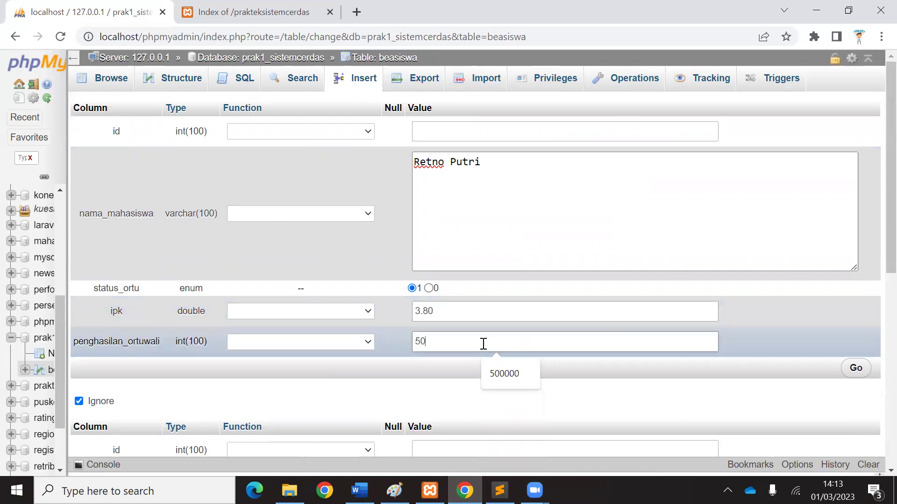
text(0000)
click(856, 369)
Insert a student with status_ortu 0, ipk 2.75, income 500000, then browse the table.
click(359, 81)
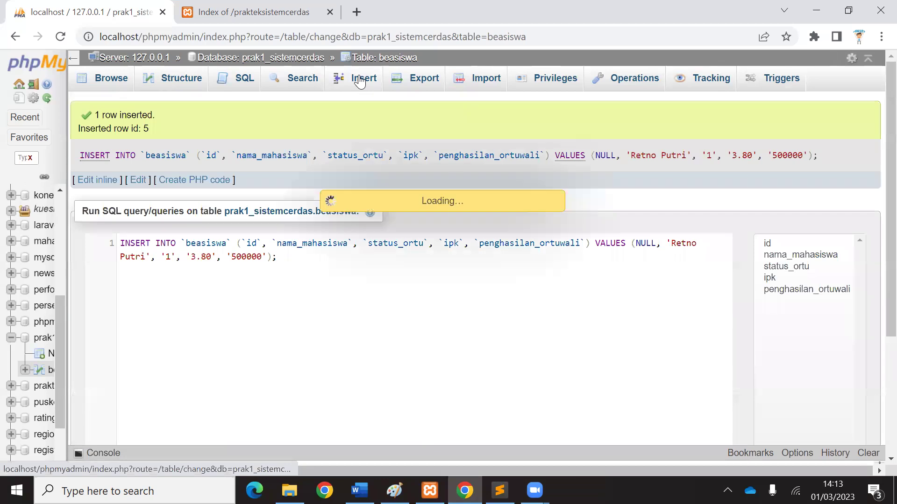
click(461, 225)
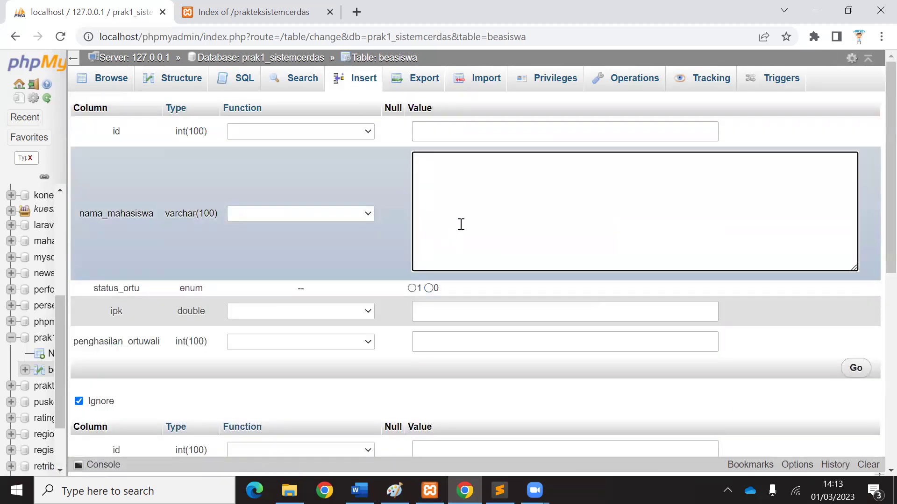
text(Sepriandi)
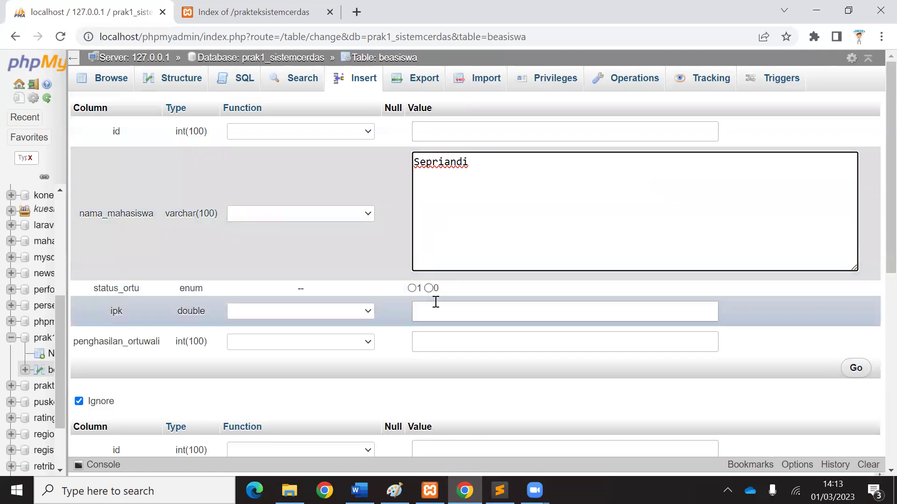
click(428, 288)
click(444, 313)
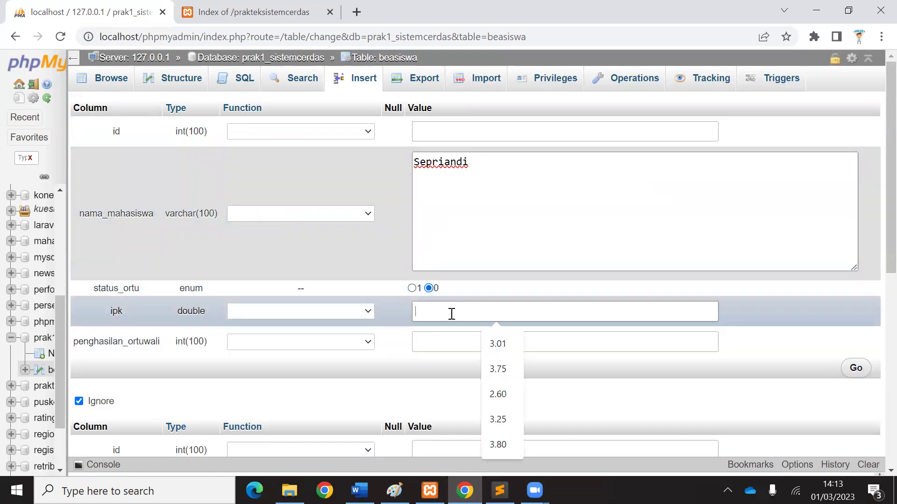
text(2.75)
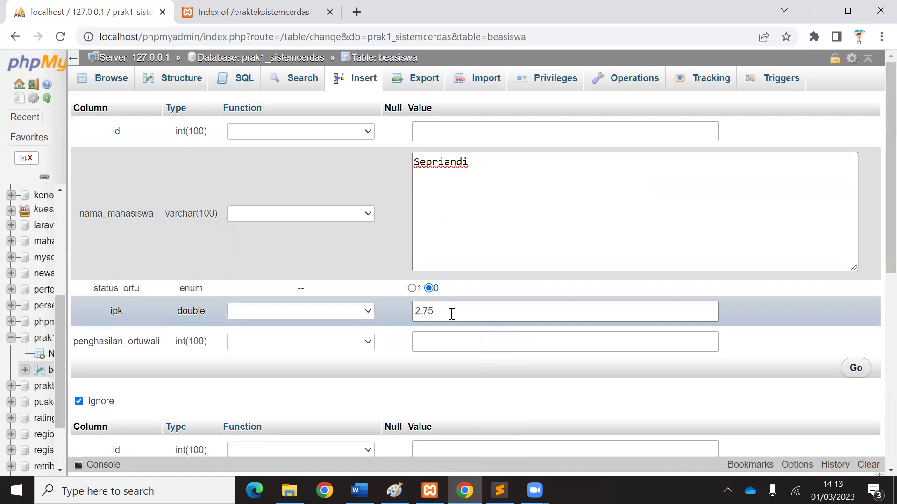
click(446, 334)
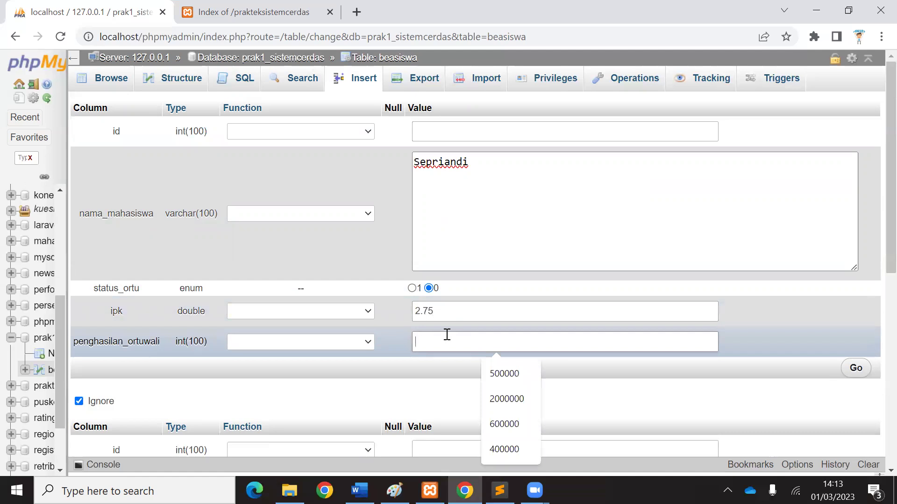
text(500000)
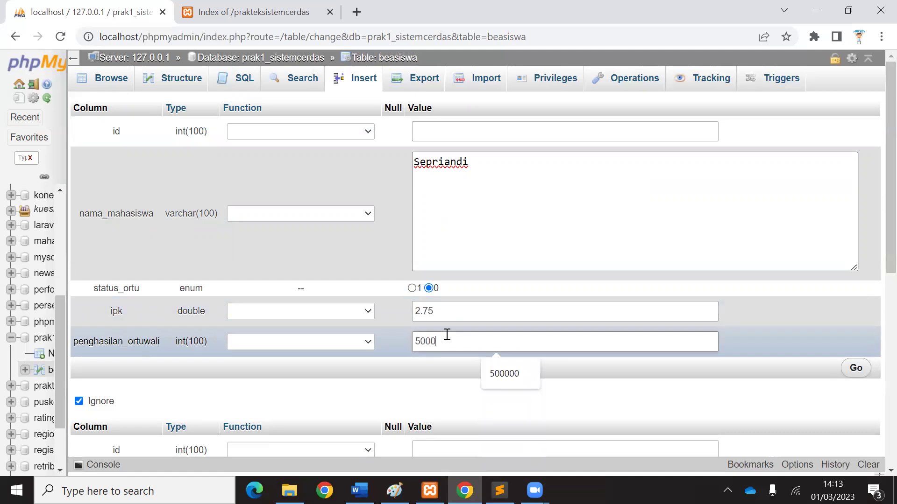
click(859, 368)
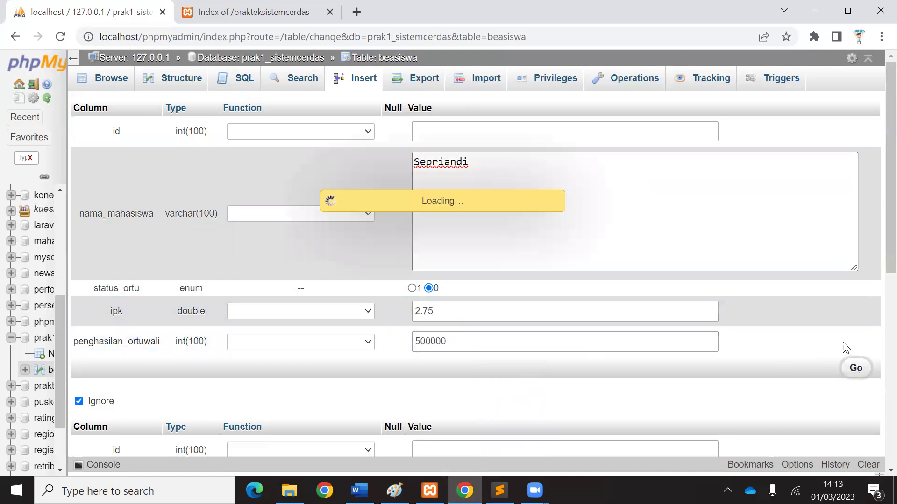
click(399, 59)
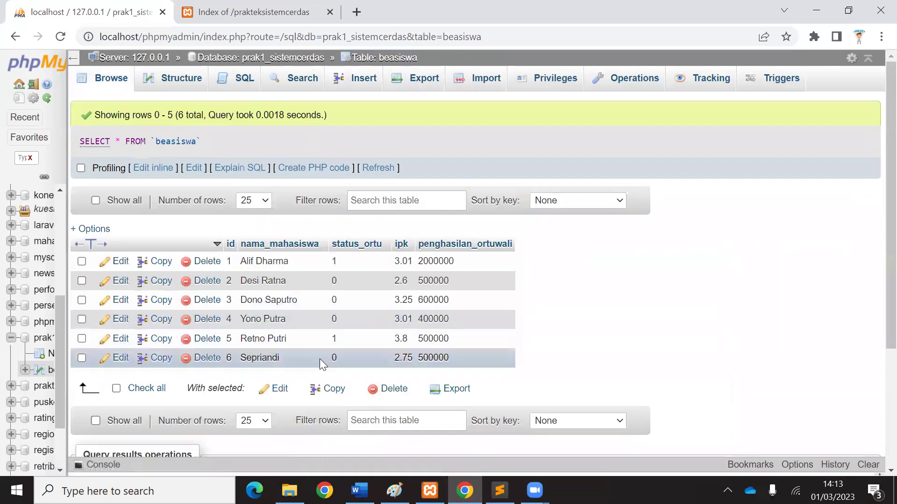
Insert a student with status_ortu 0, ipk 3.77, income 550000, then browse all seven rows.
click(360, 84)
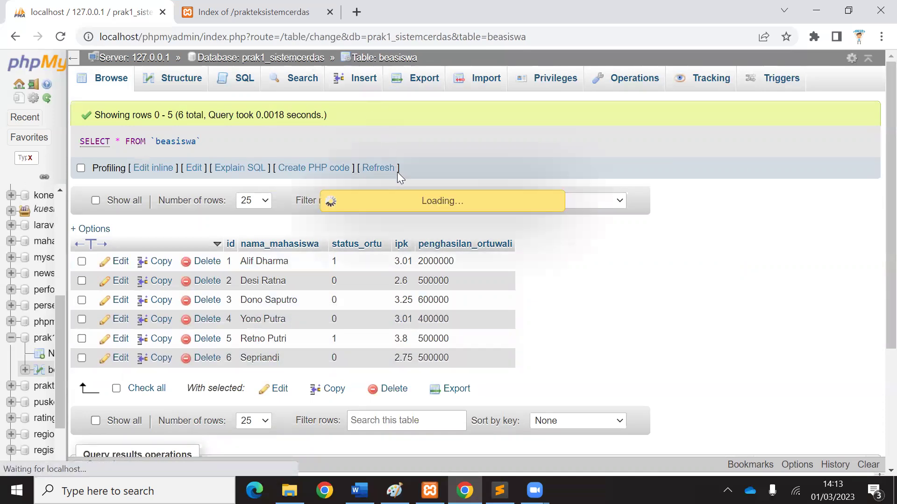
click(462, 214)
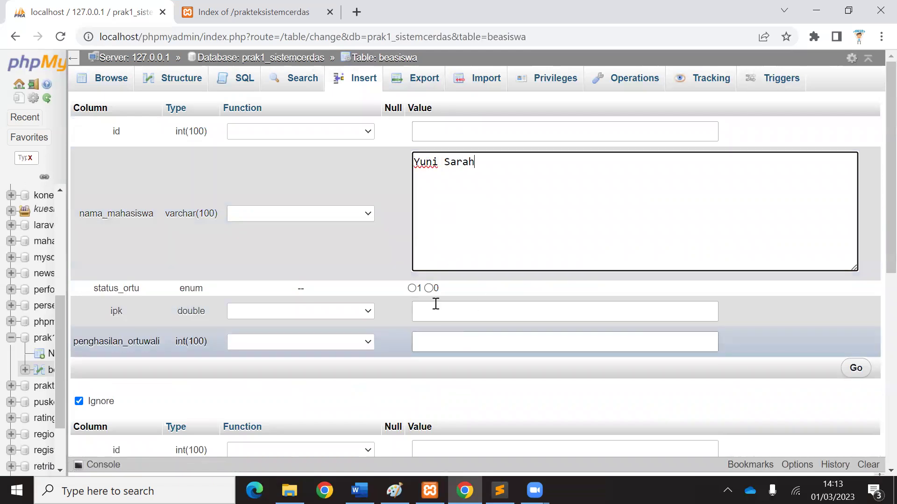
click(426, 288)
click(431, 309)
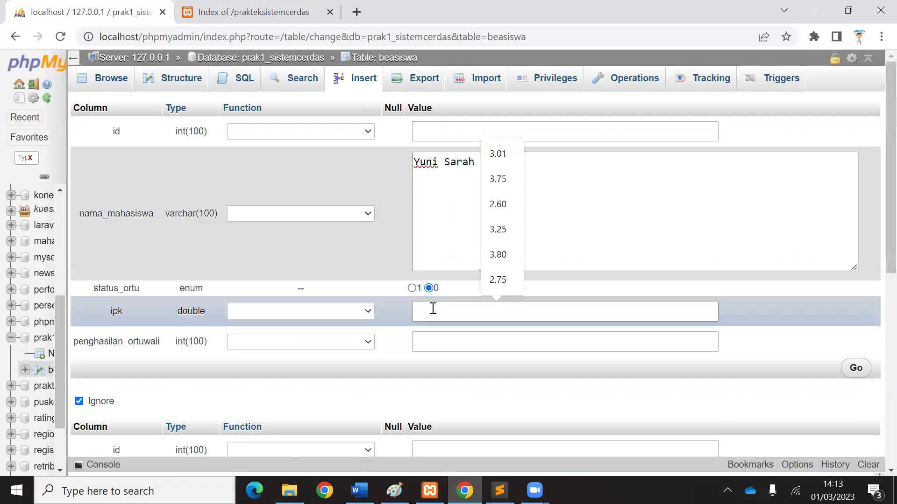
text(3.)
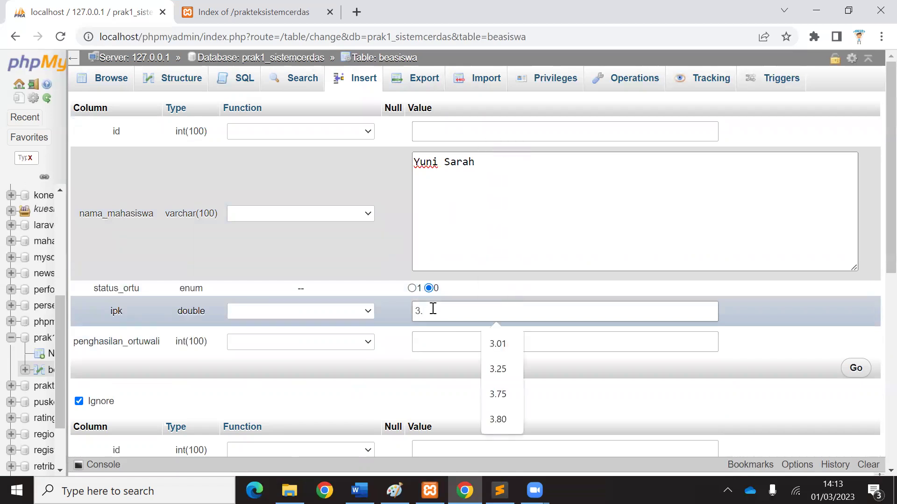
text(77)
click(448, 347)
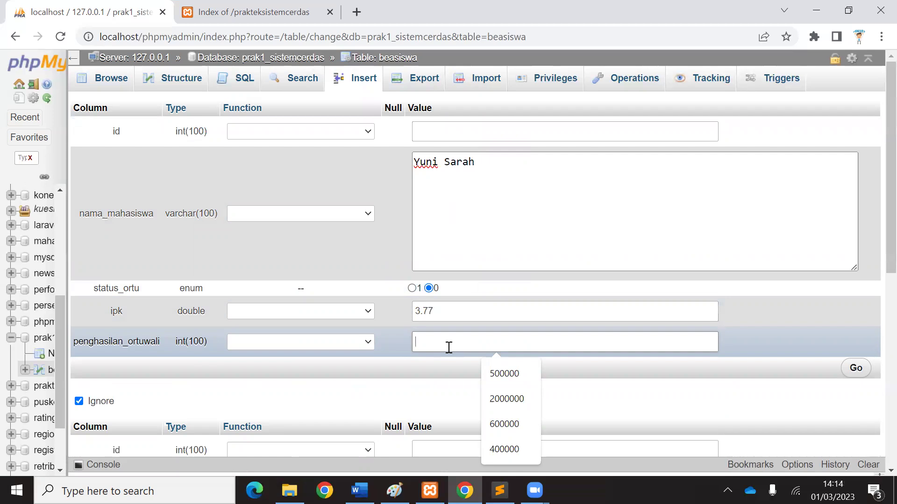
text(550000)
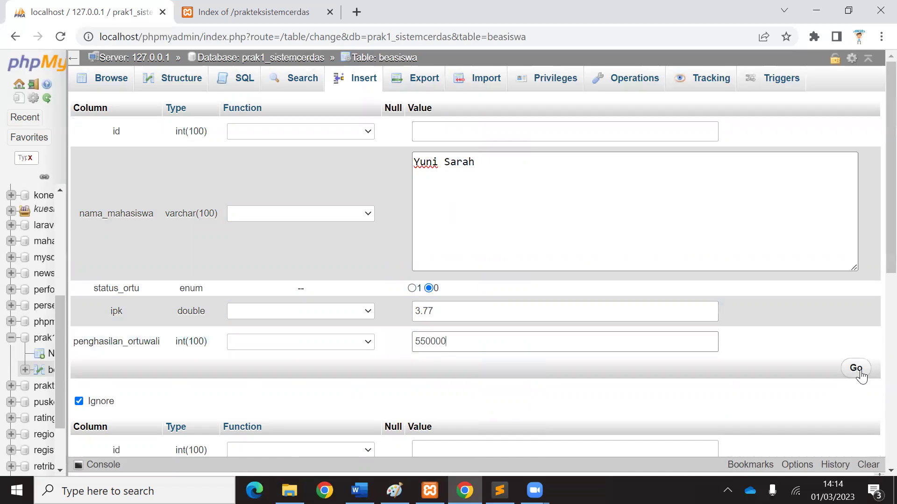
click(856, 368)
click(388, 58)
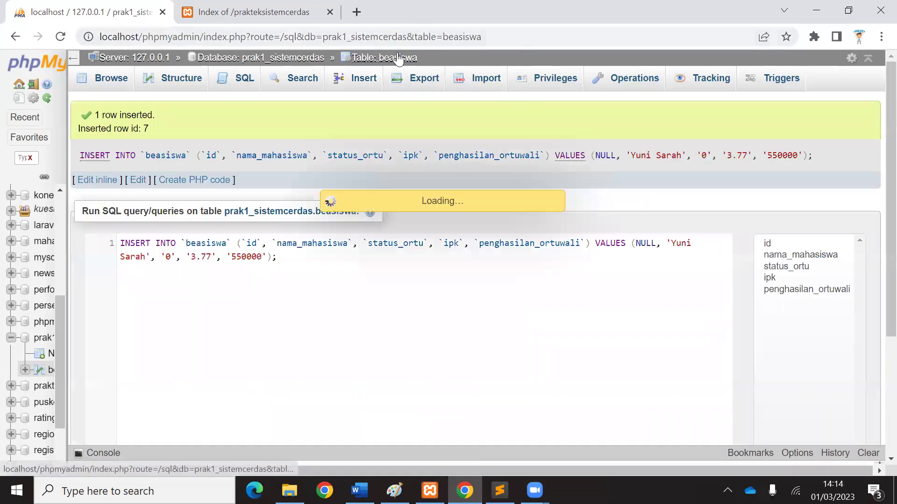